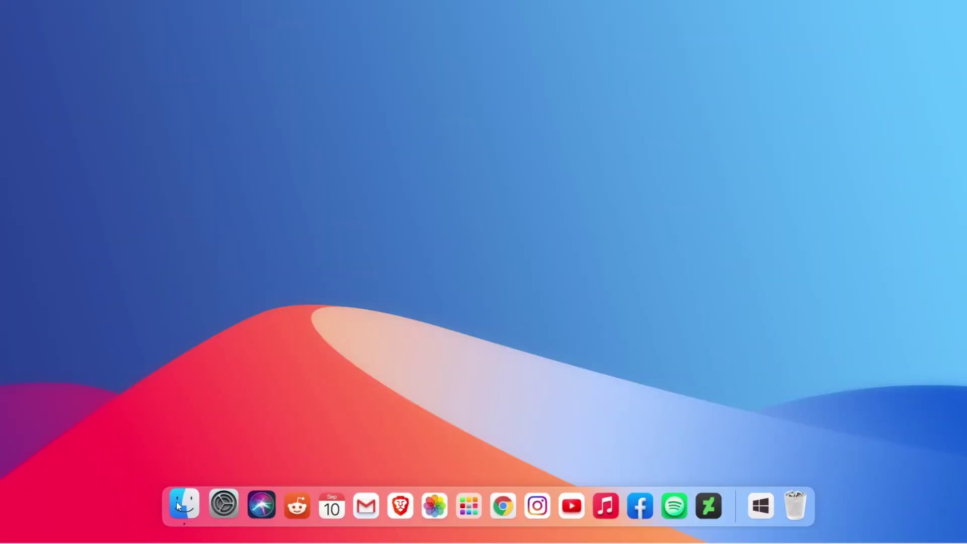
Preview the genie minimize on the Finder icon and Launchpad's second page showing VLC media player.
click(178, 505)
click(178, 505)
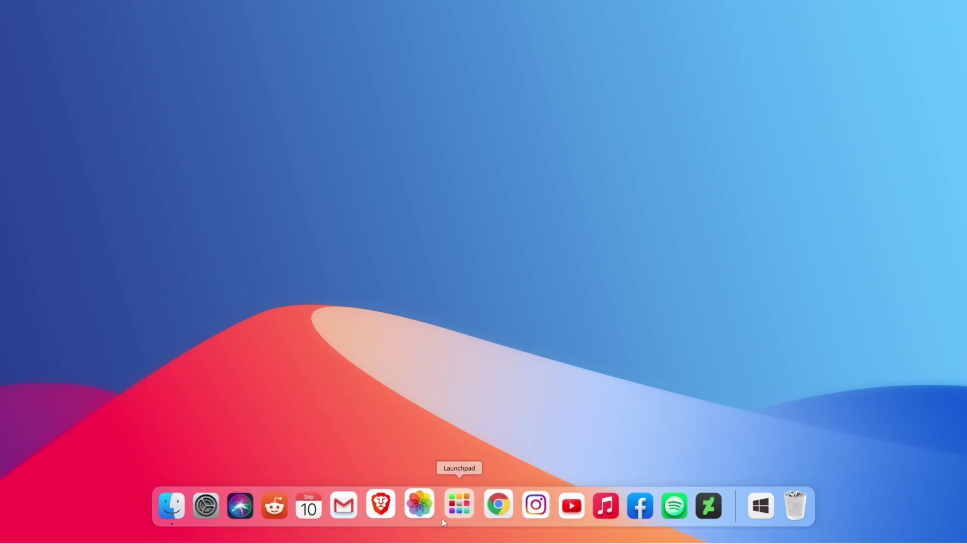
click(457, 509)
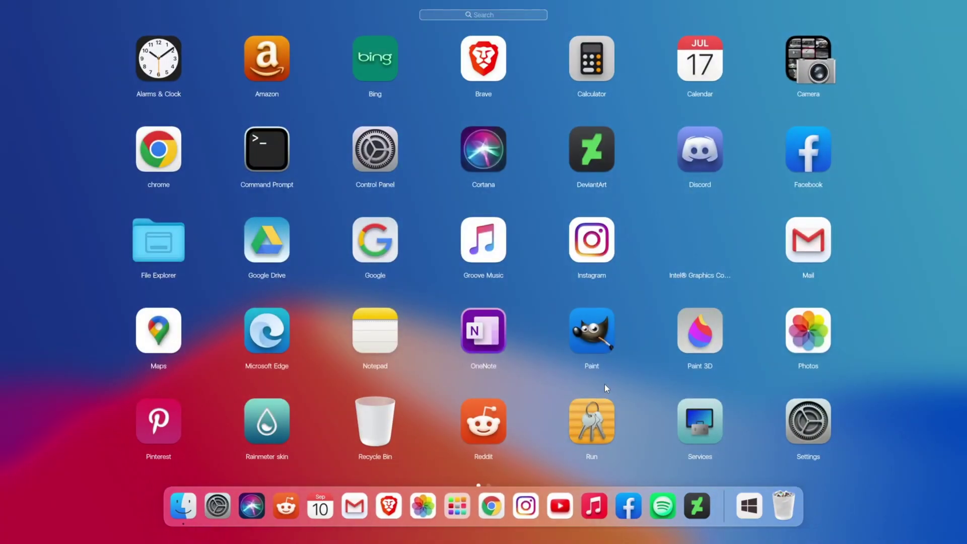
scroll(496, 330, right, 3)
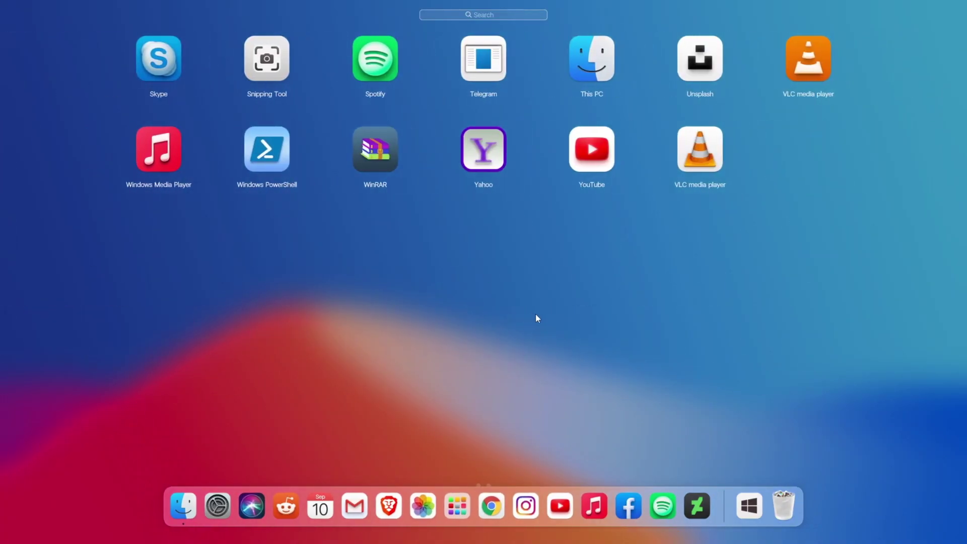
scroll(535, 313, left, 3)
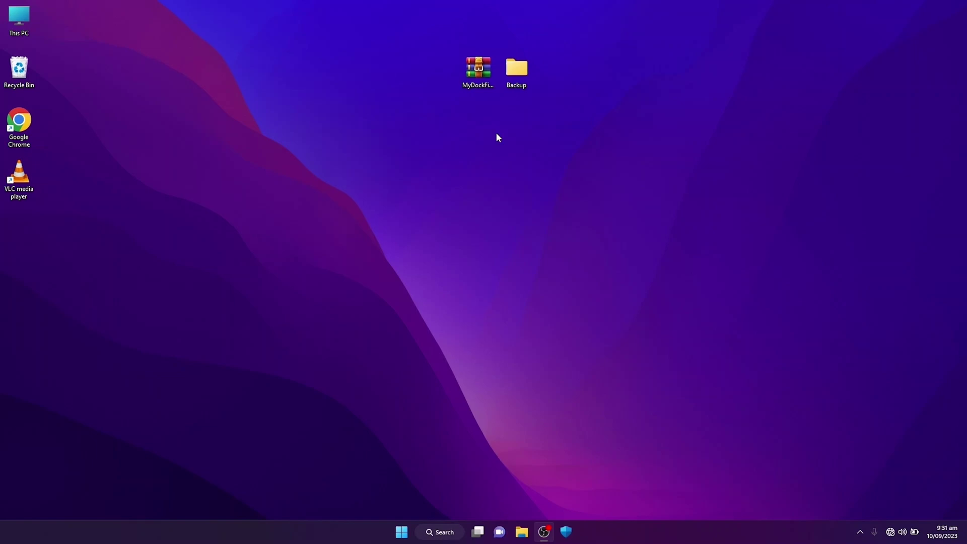
Extract the MyDock folder from MyDockFinder.zip onto the desktop and close WinRAR.
double_click(489, 69)
click(233, 260)
drag(233, 261, 348, 88)
click(820, 167)
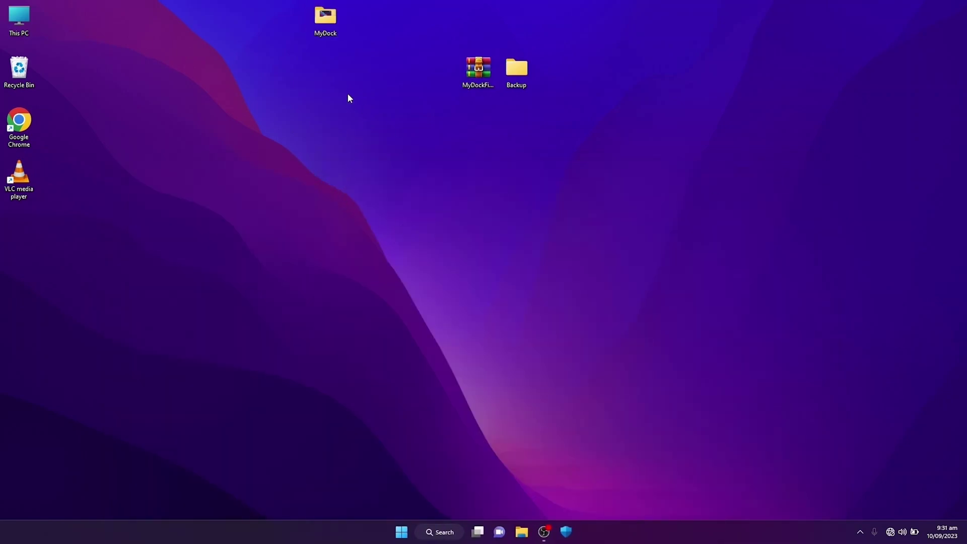
Copy the MyDock folder from the desktop.
click(330, 21)
right_click(331, 21)
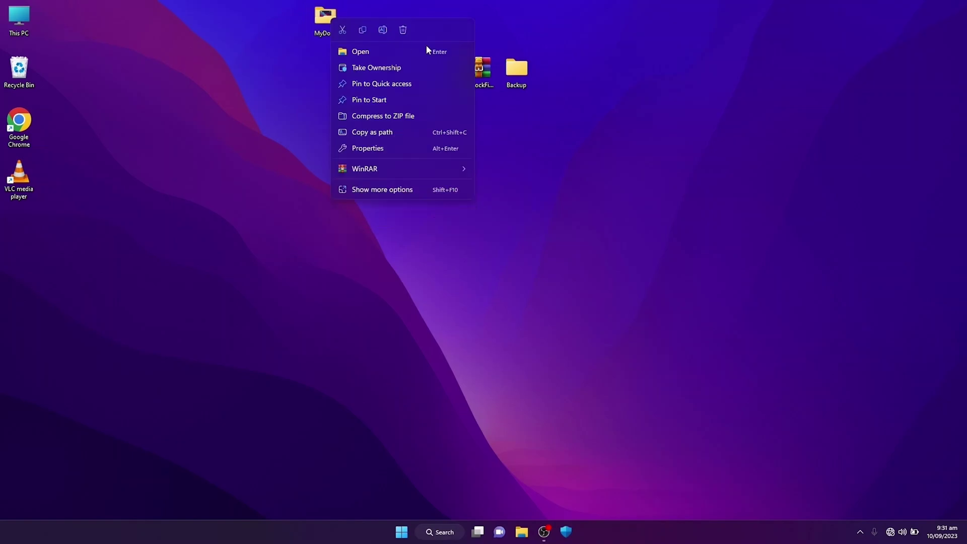
click(363, 31)
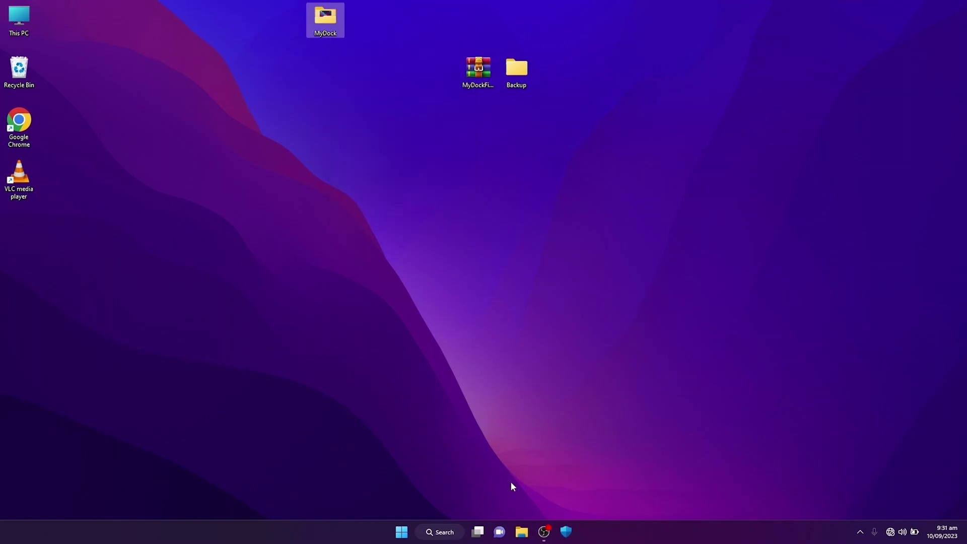
Paste the copied MyDock folder into the root of Local Disk (C:).
click(524, 532)
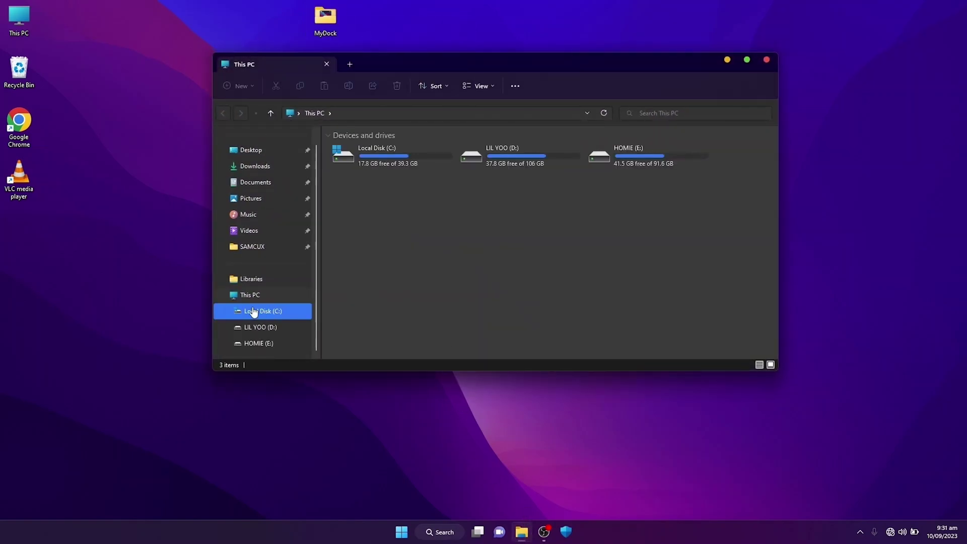
click(254, 312)
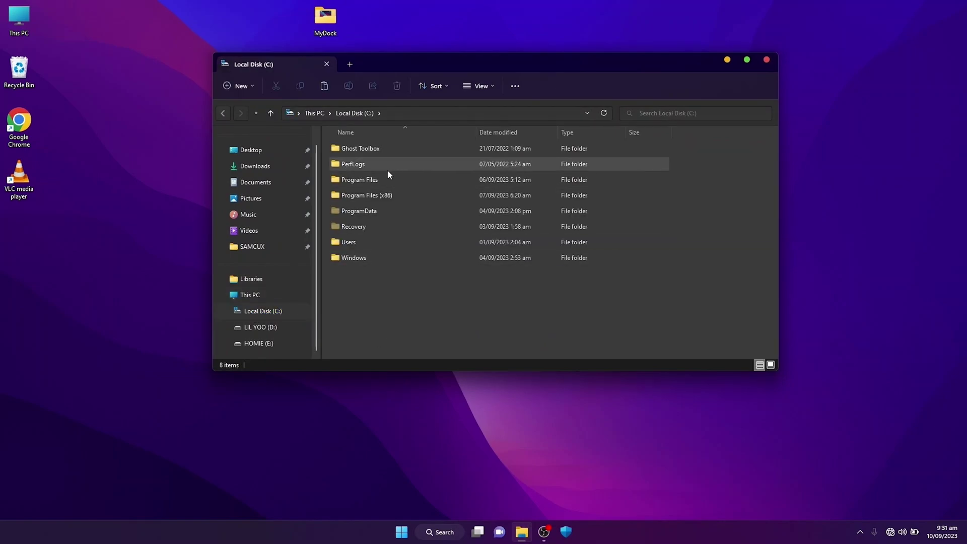
right_click(437, 303)
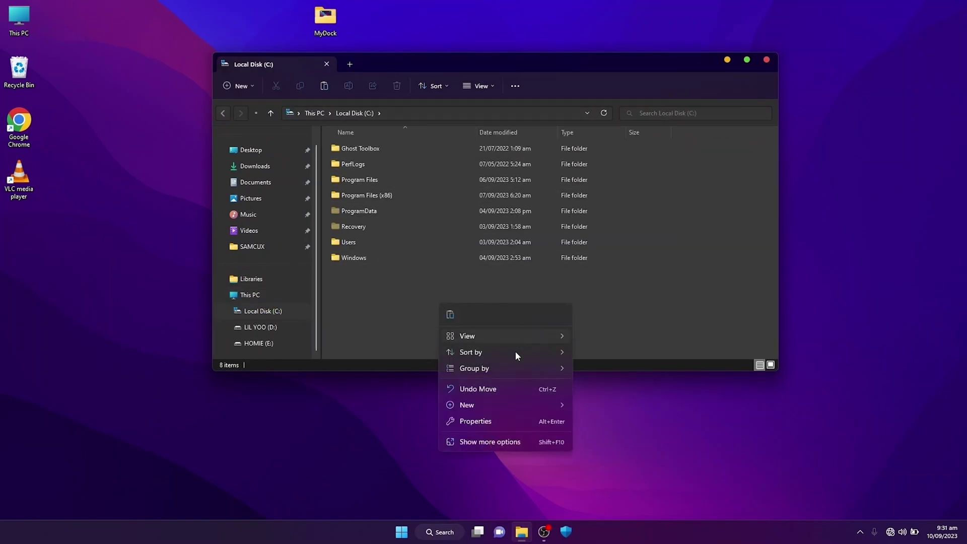
key(Escape)
key(ctrl+v)
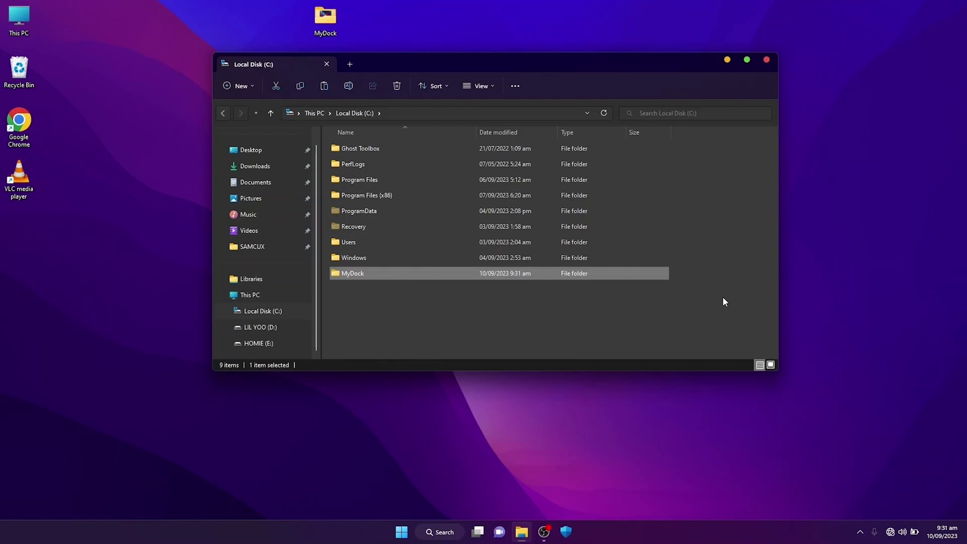
Copy backup, launchpad, png and config.ini from Backup\Paste to dock, then return to Local Disk (C:).
click(767, 60)
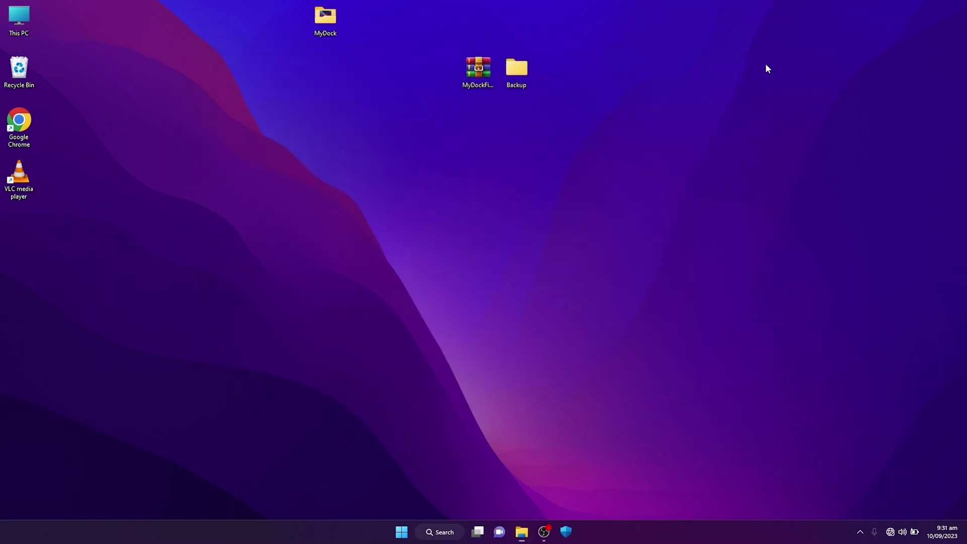
double_click(519, 76)
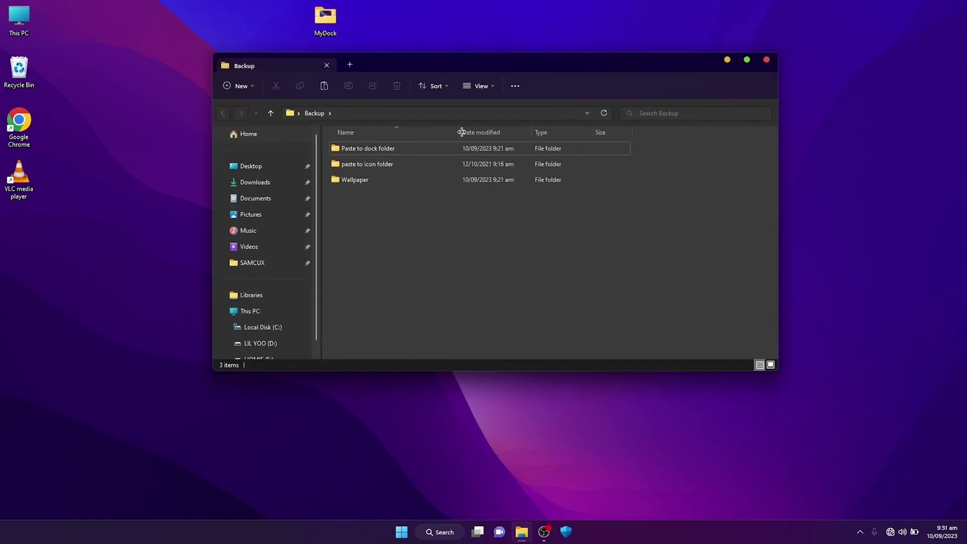
double_click(386, 151)
drag(361, 246, 388, 147)
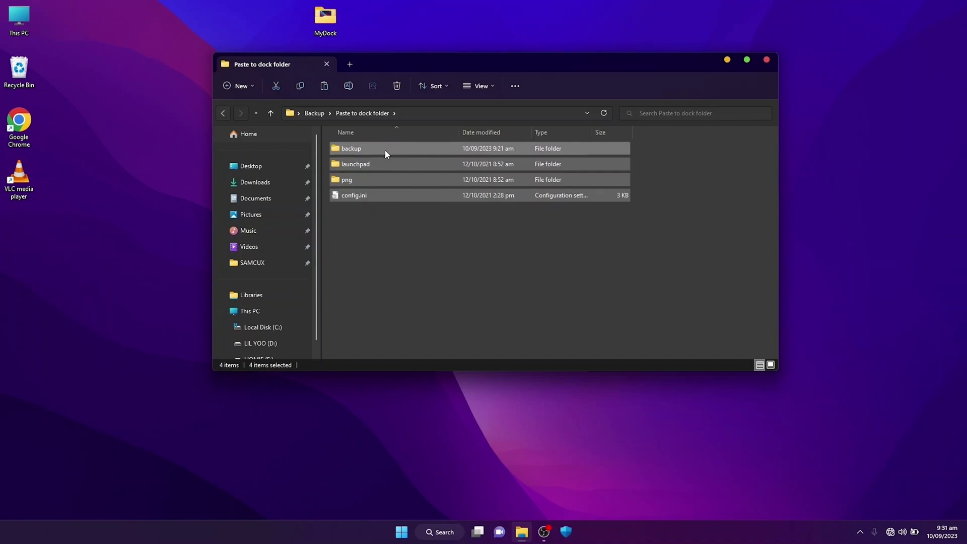
click(306, 92)
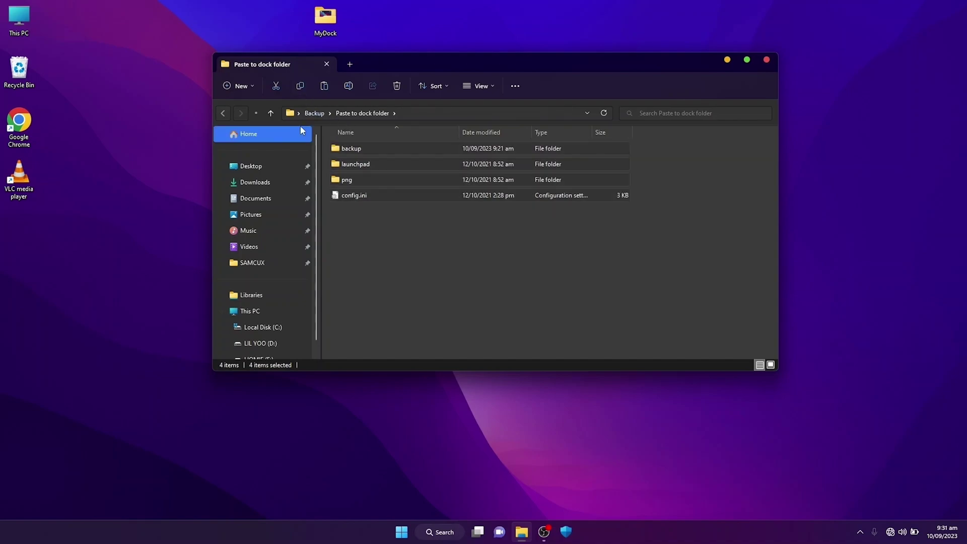
click(284, 328)
Paste the four backup items into C:\MyDock and launch Dock_64.exe to start the dock.
double_click(373, 166)
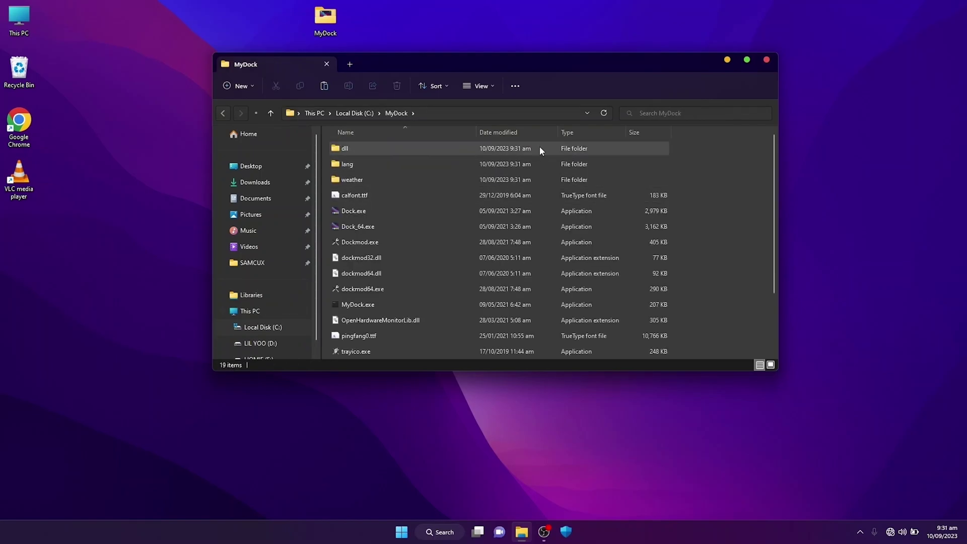
click(324, 87)
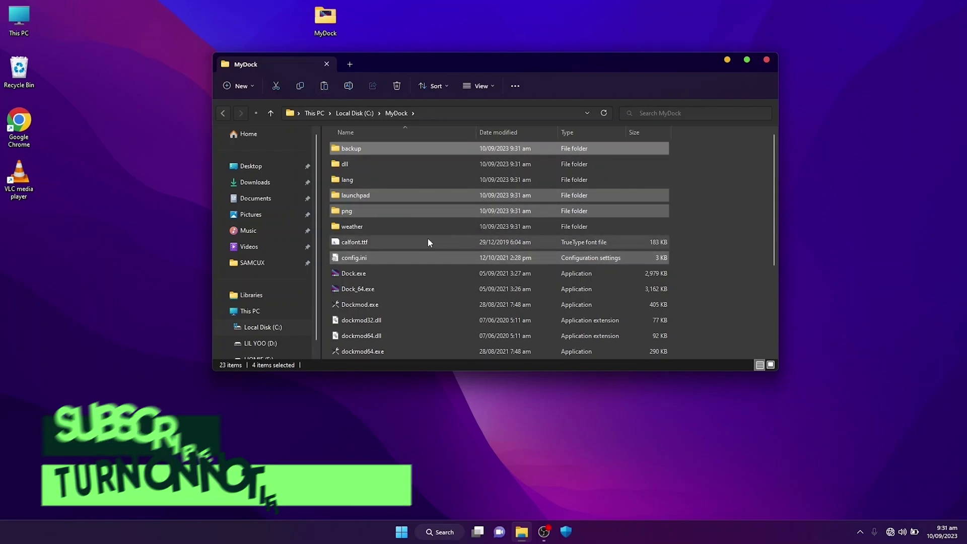
click(387, 288)
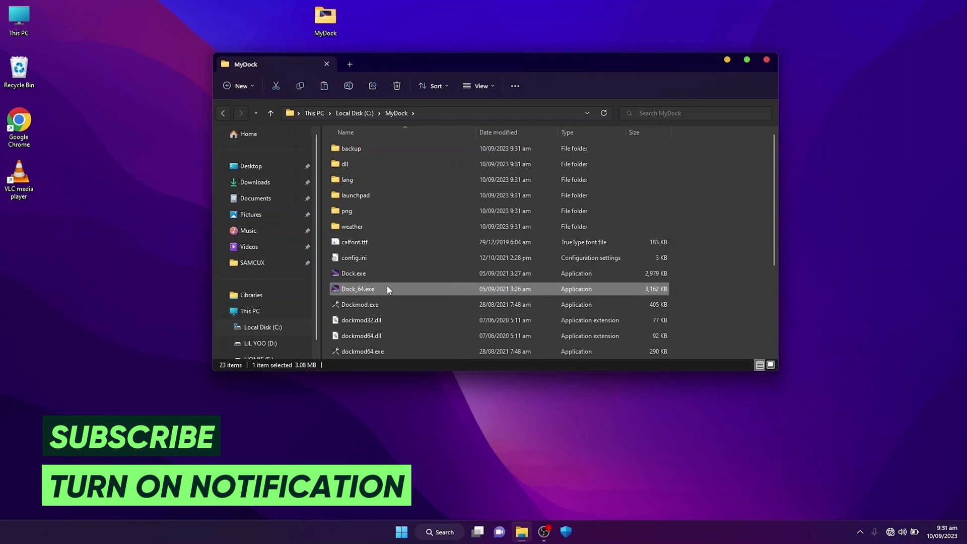
double_click(387, 289)
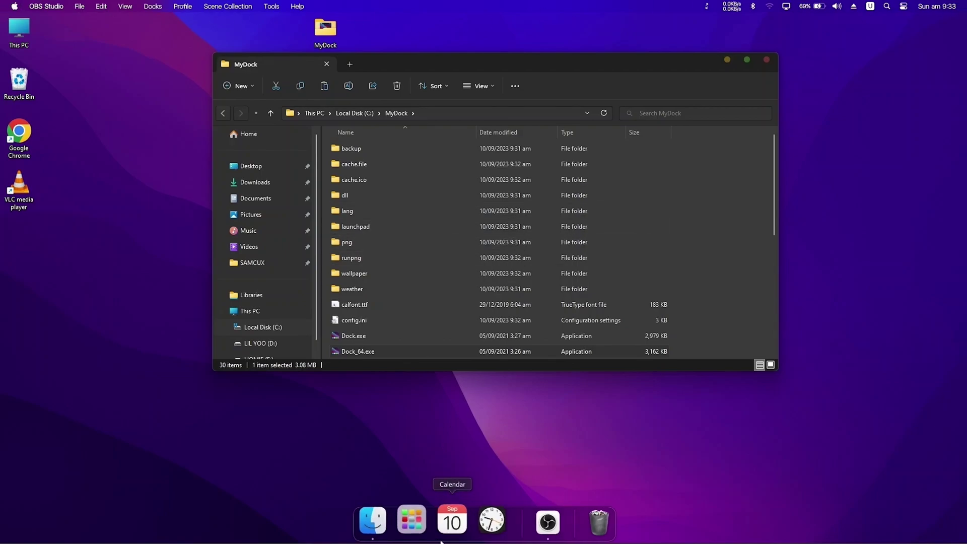
Turn off Open MyFinder in Preferences > Global Settings and accept the restart notice.
click(768, 59)
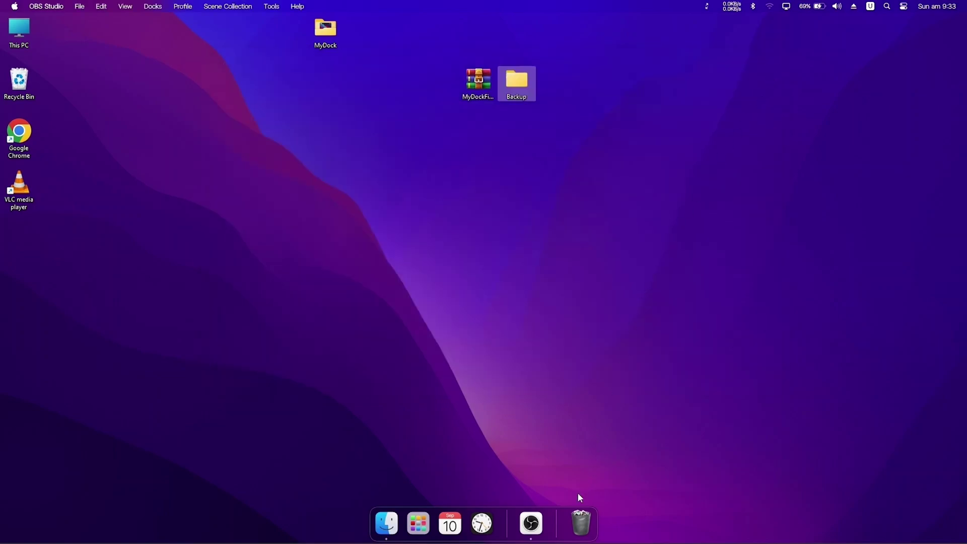
right_click(552, 521)
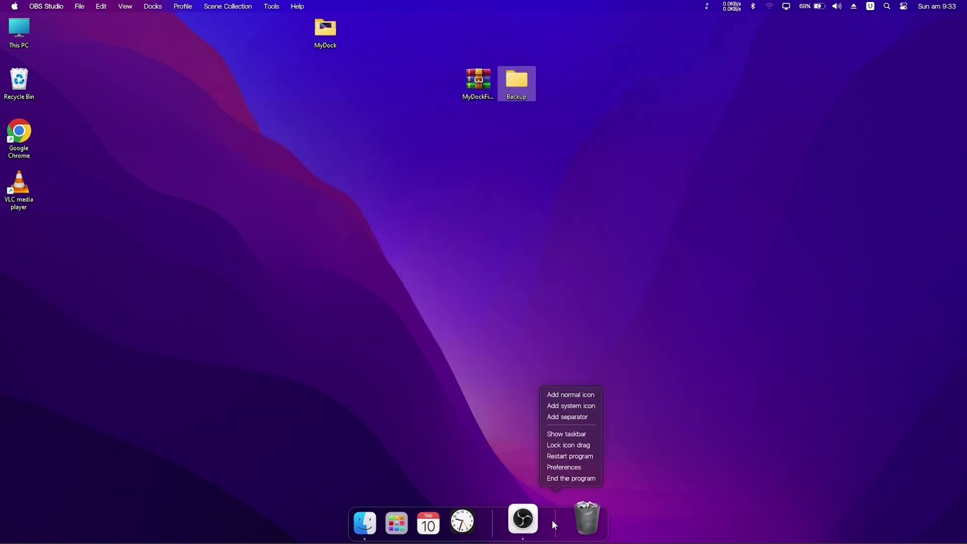
click(564, 467)
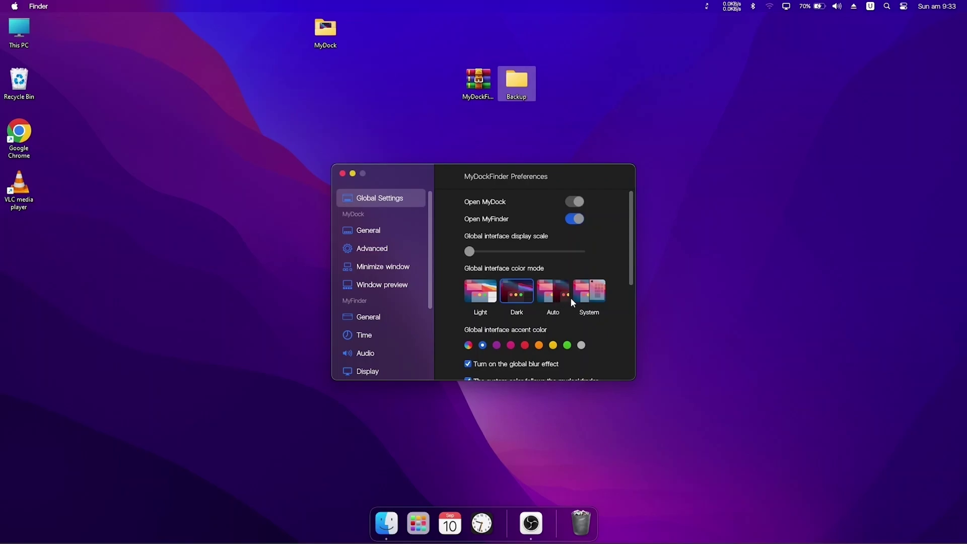
click(577, 219)
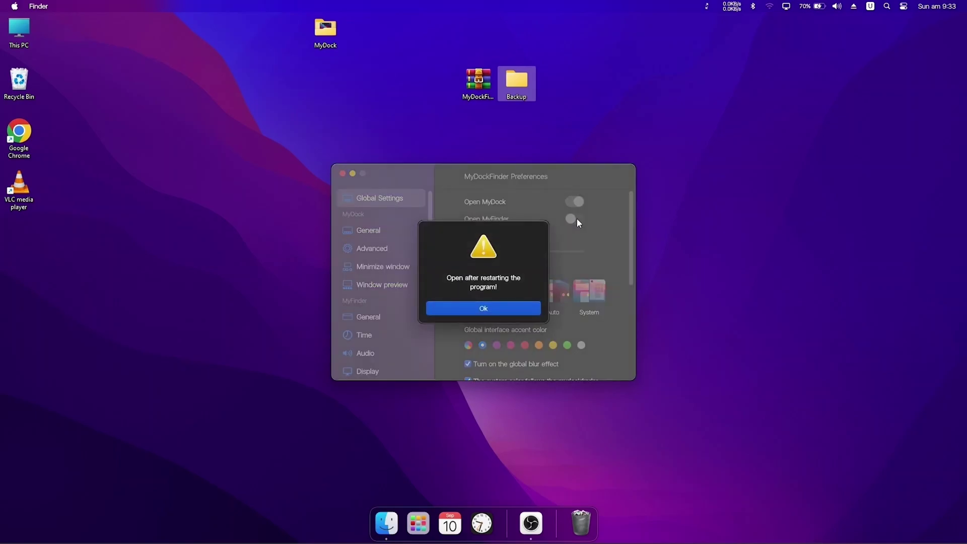
click(498, 307)
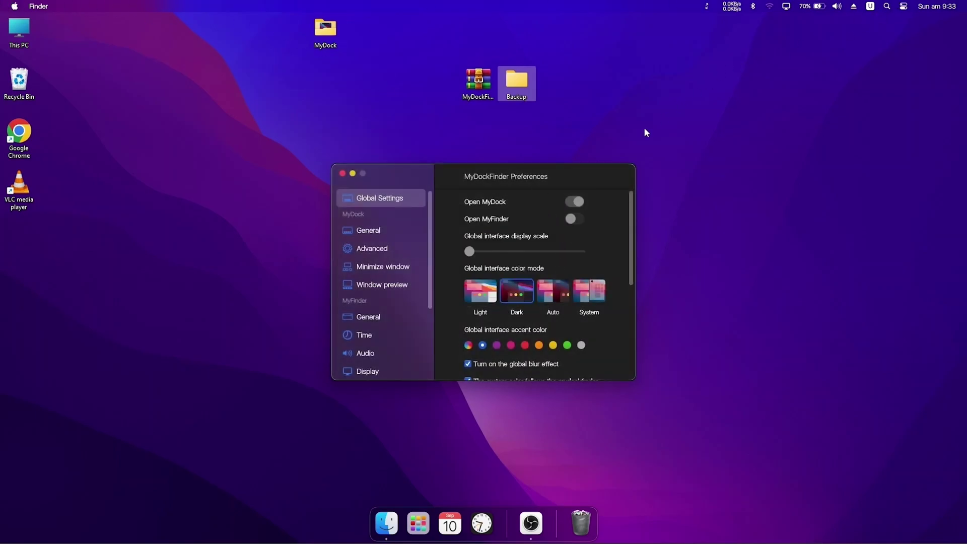
Restart the dock program, then set the Preferences colour mode to Auto for a light theme.
right_click(558, 519)
click(575, 458)
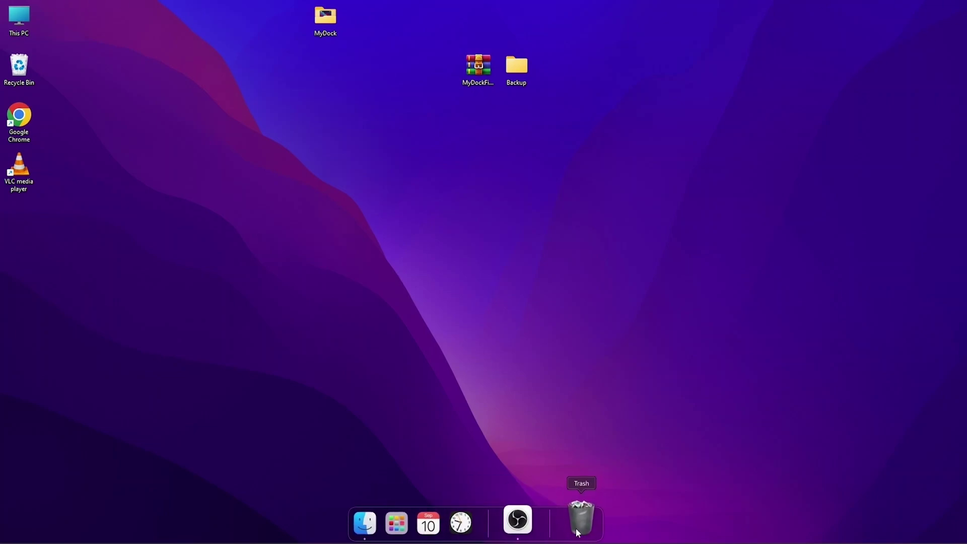
right_click(554, 526)
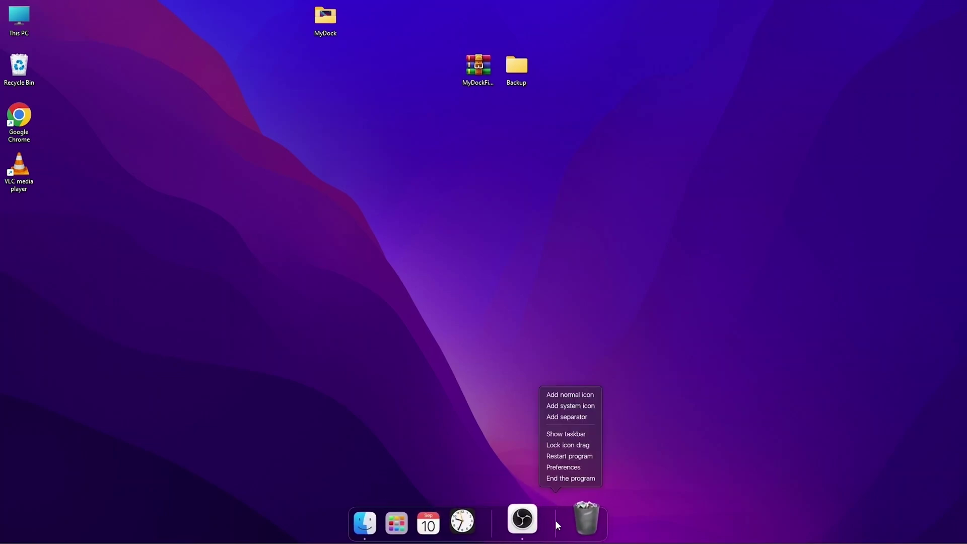
click(571, 470)
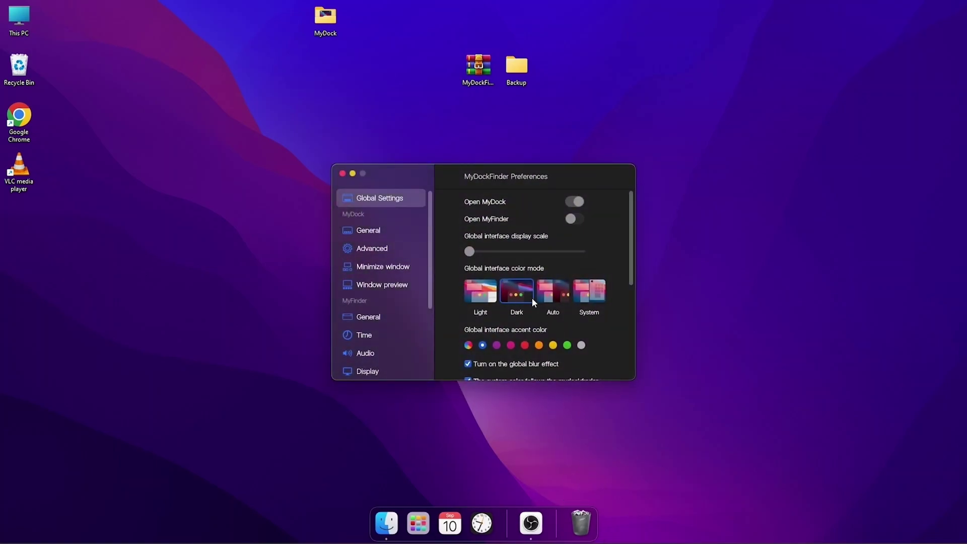
click(556, 291)
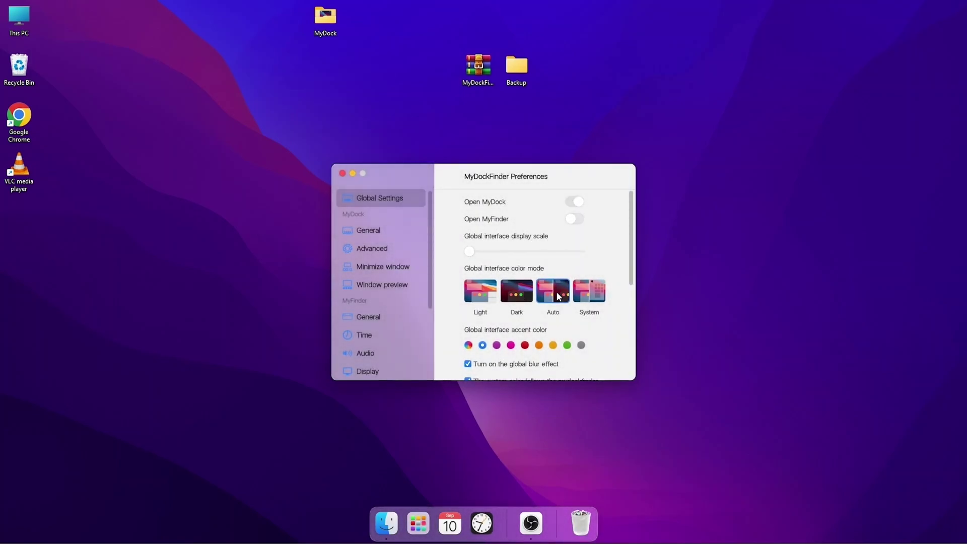
scroll(559, 288, down, 3)
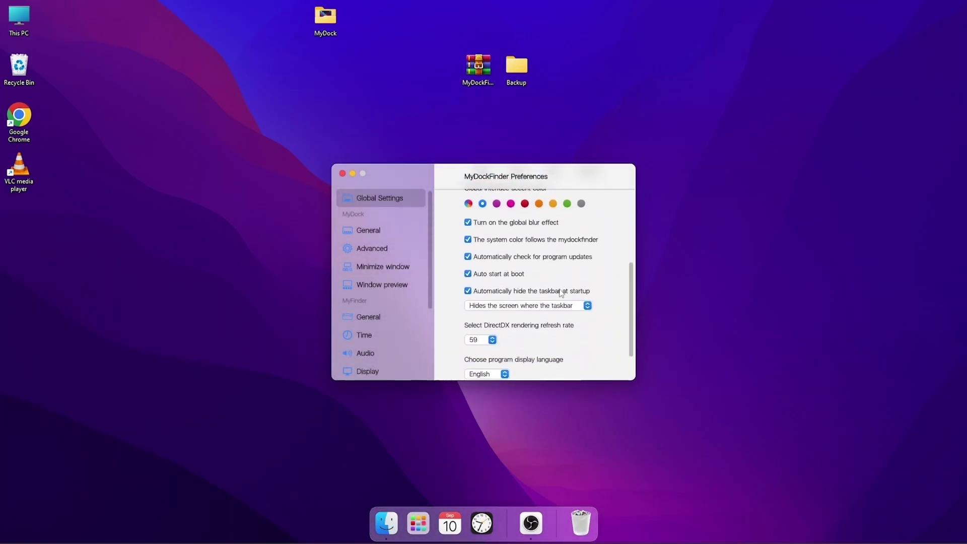
scroll(555, 290, down, 1)
scroll(553, 285, up, 4)
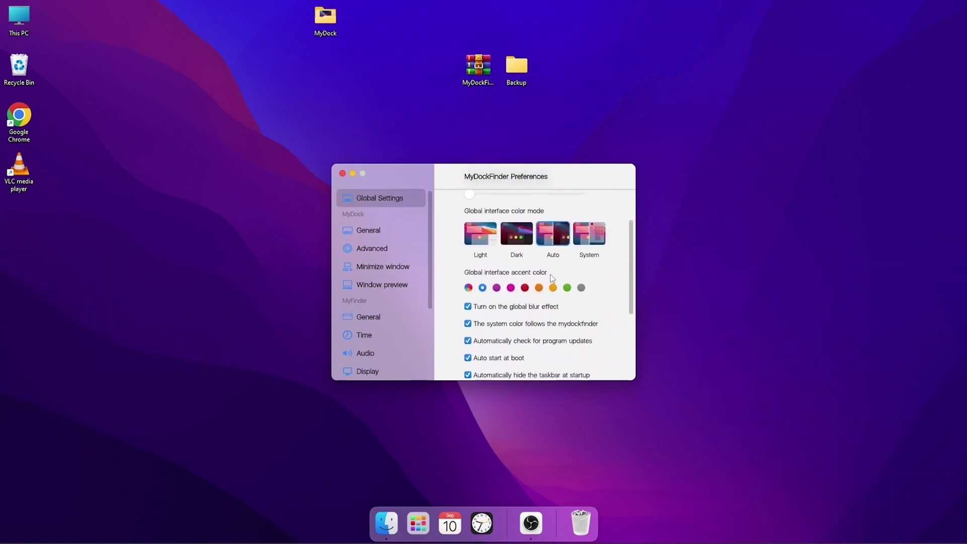
scroll(550, 274, down, 4)
scroll(542, 247, up, 2)
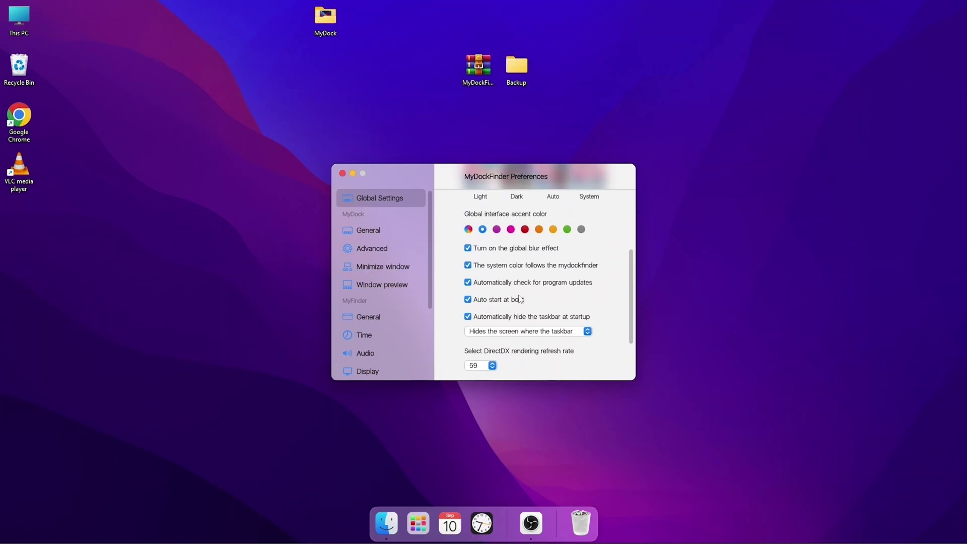
click(468, 301)
click(479, 304)
scroll(506, 297, down, 2)
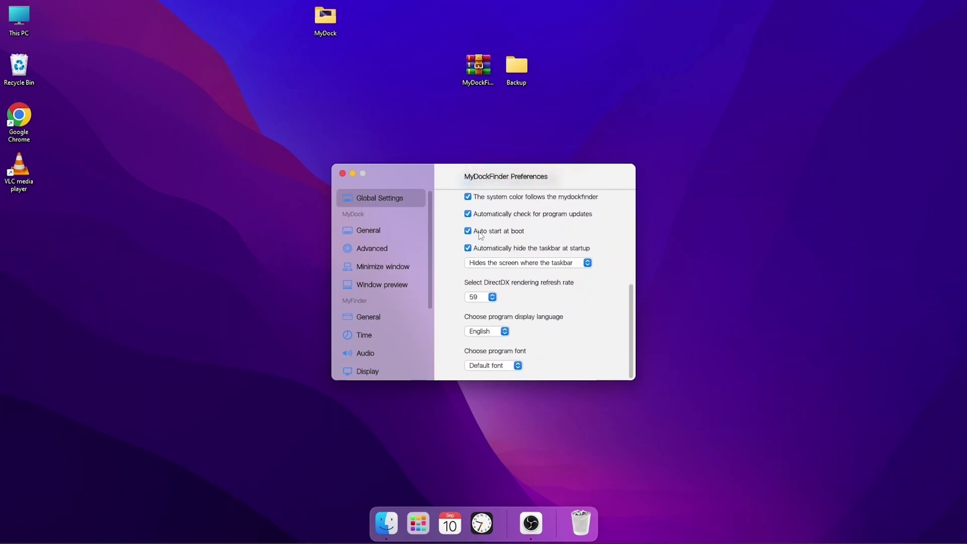
On MyDock General, enlarge icons, shrink icon spacing, and set dock distance from edge to -2.
click(369, 230)
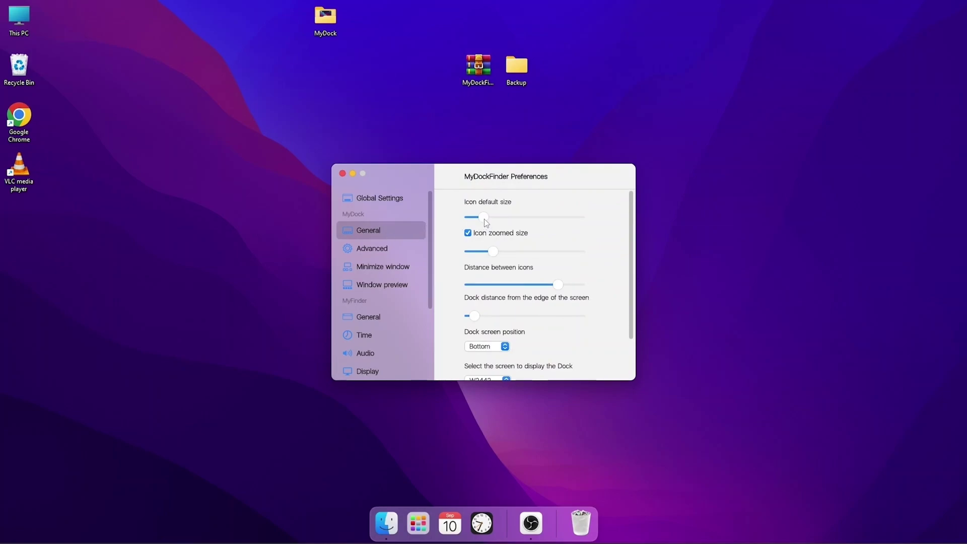
drag(485, 219, 493, 252)
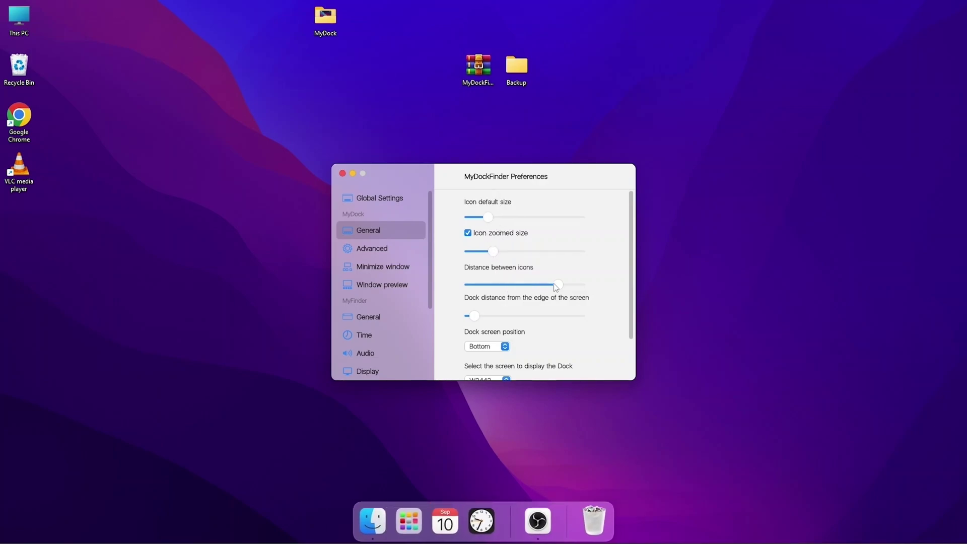
drag(558, 288, 514, 288)
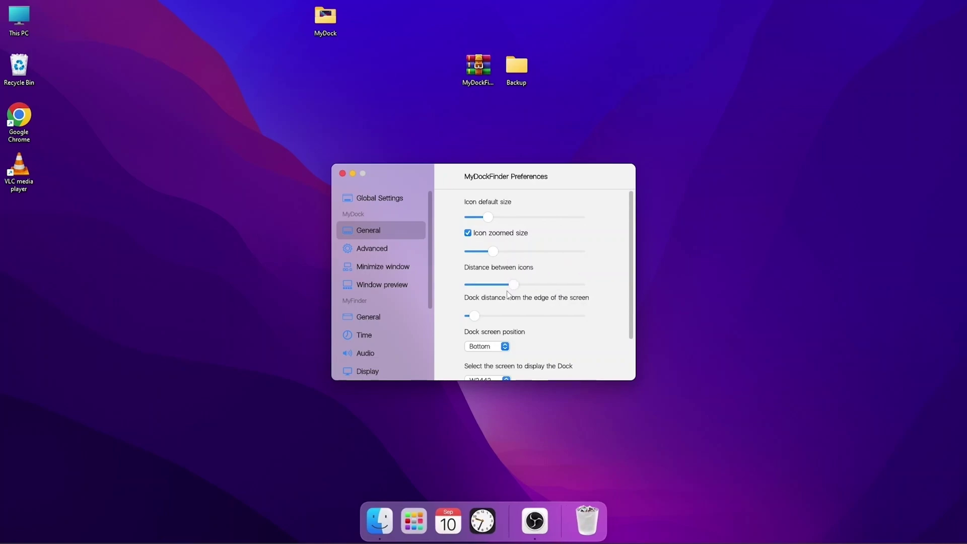
mouse_move(480, 316)
mouse_down()
mouse_move(545, 325)
mouse_move(471, 322)
mouse_up()
Keep W2442 as the dock's display screen, then go to the MyDock Advanced page.
scroll(574, 339, down, 1)
scroll(557, 305, down, 1)
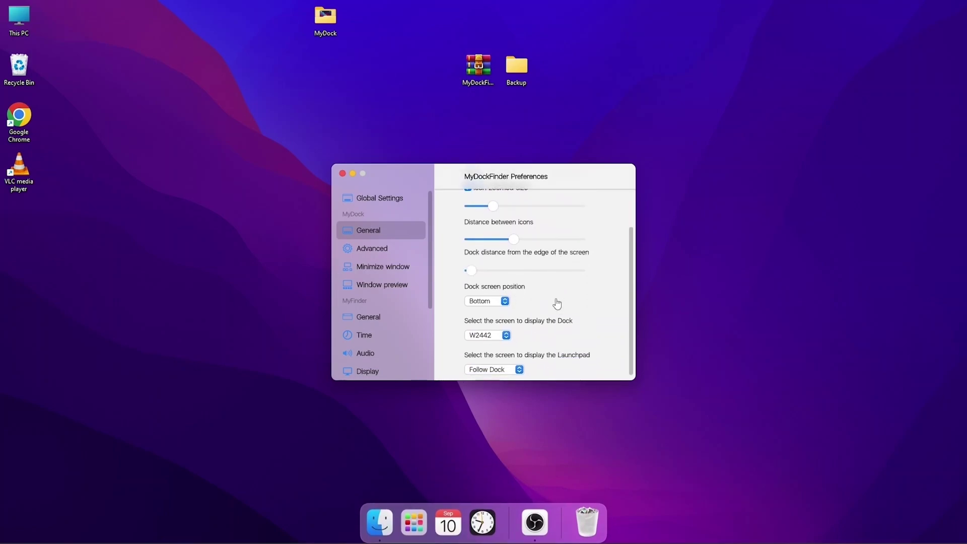
click(499, 332)
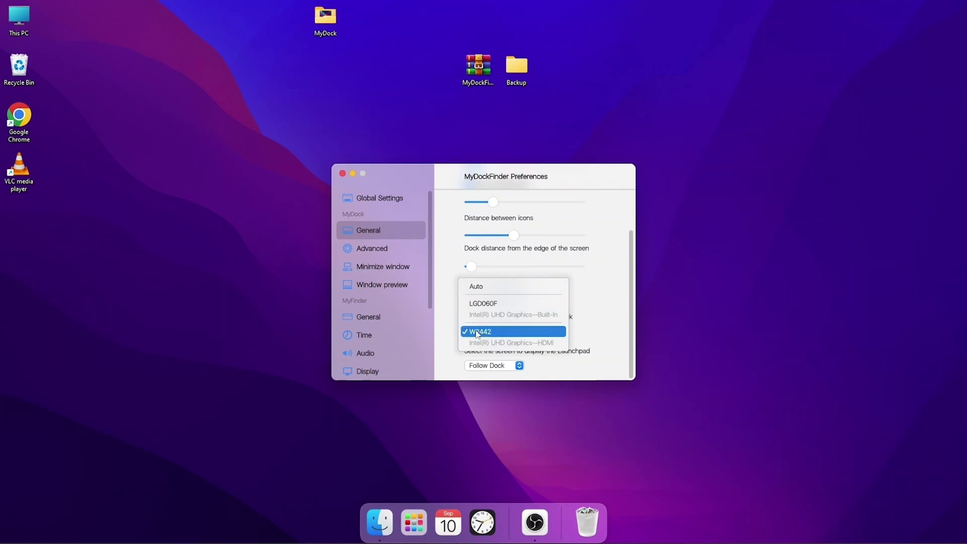
click(492, 332)
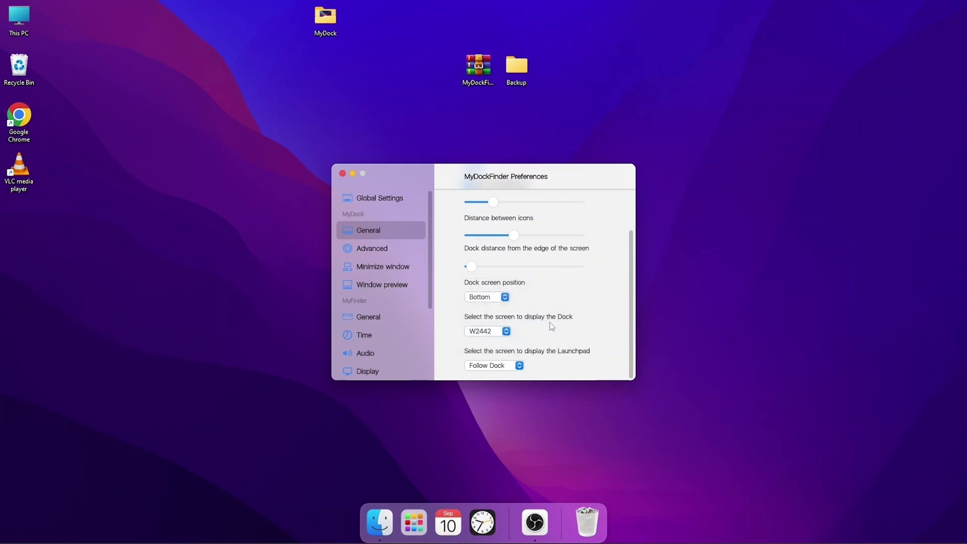
scroll(565, 337, up, 1)
click(368, 247)
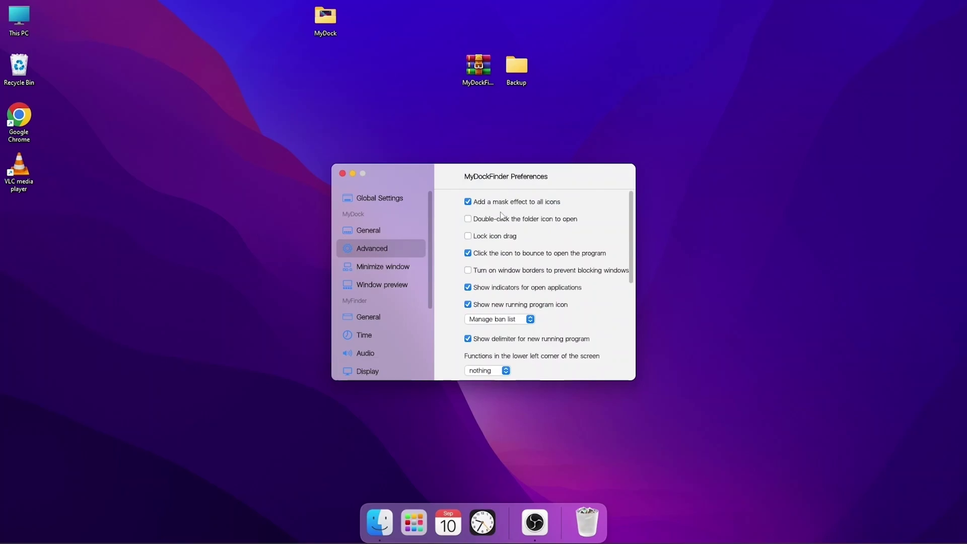
Scroll the Advanced options down to the Backup Dock icon file section.
scroll(527, 235, down, 3)
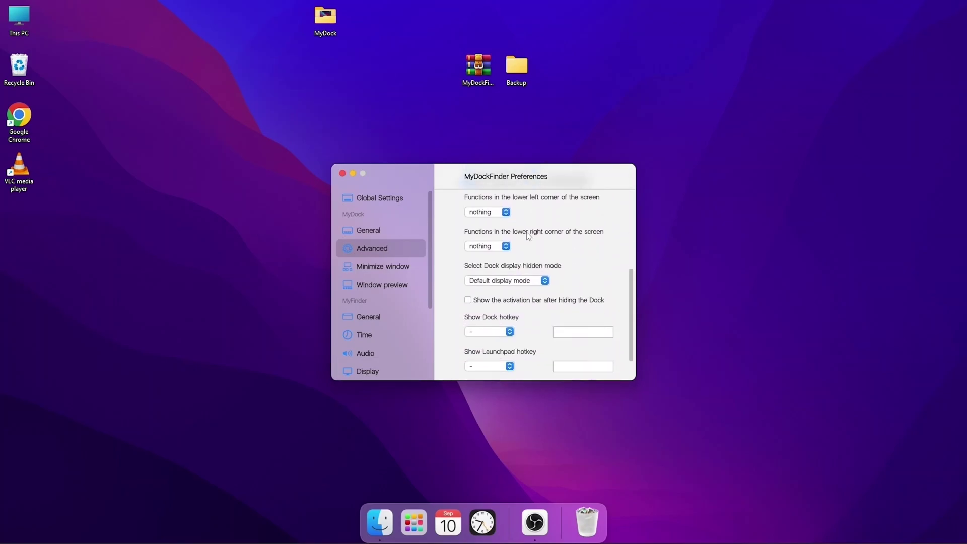
scroll(529, 235, down, 1)
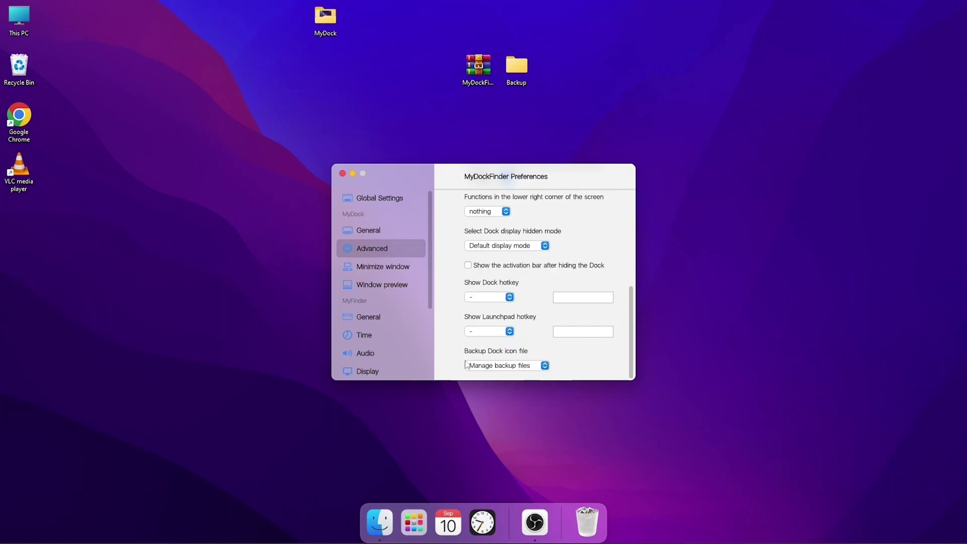
Restore the Mac Dock icon backup and restart MyDockFinder so Reddit, Gmail, YouTube and Spotify appear.
click(527, 368)
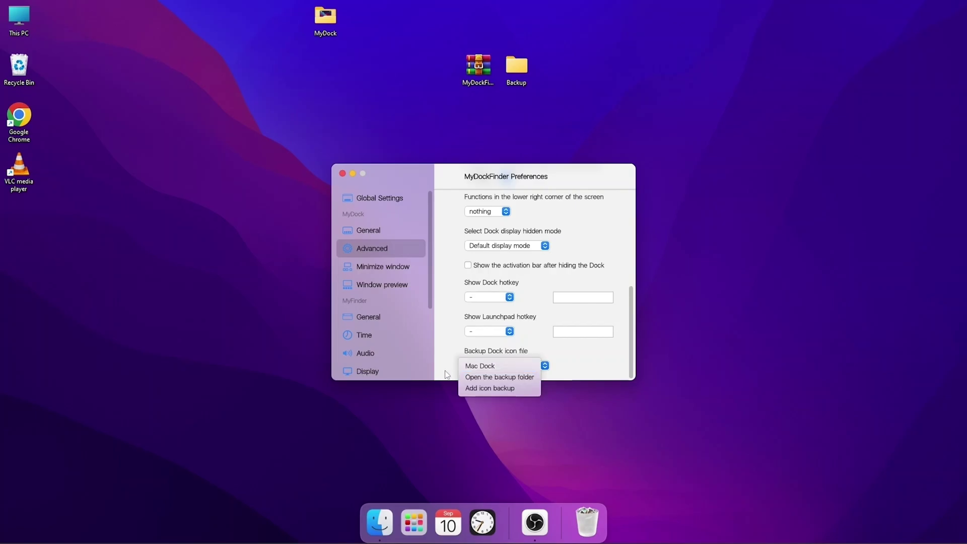
click(514, 367)
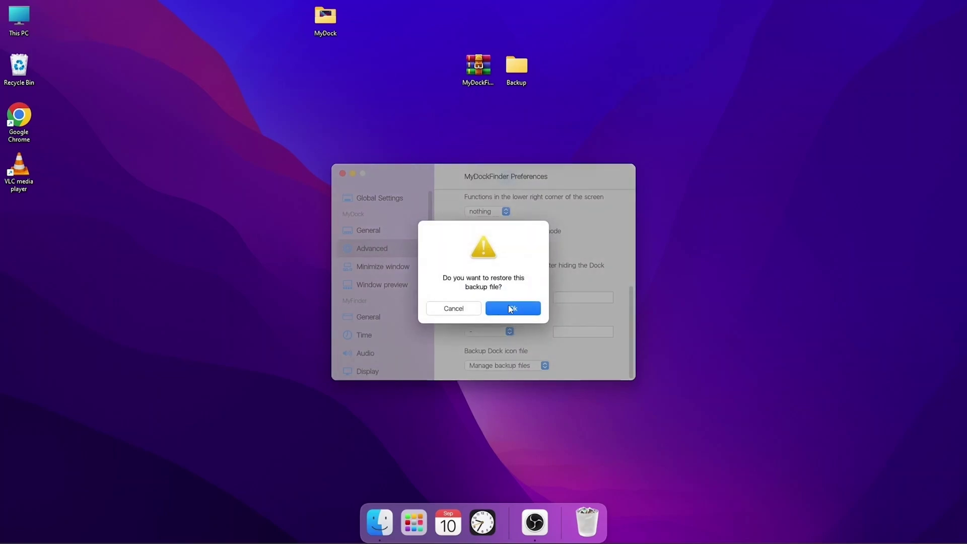
click(511, 310)
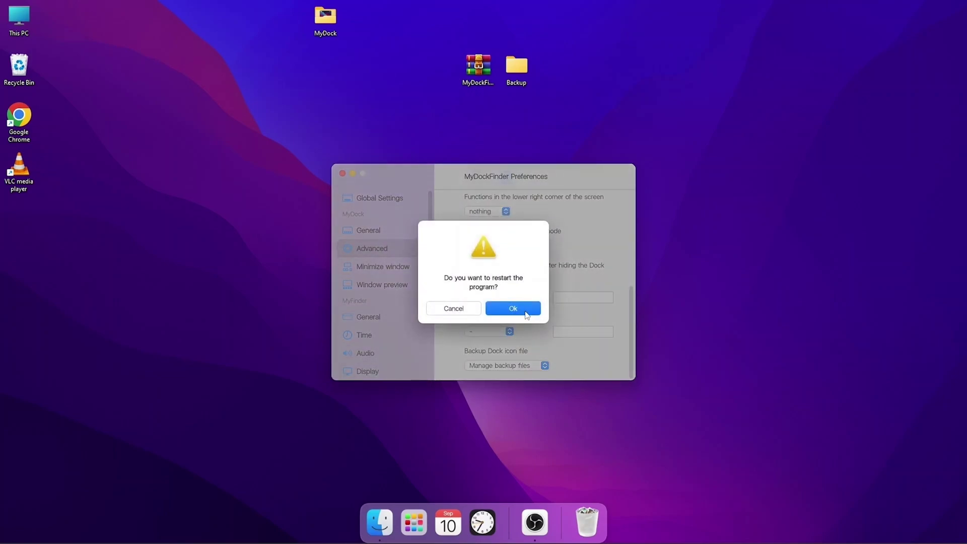
click(511, 309)
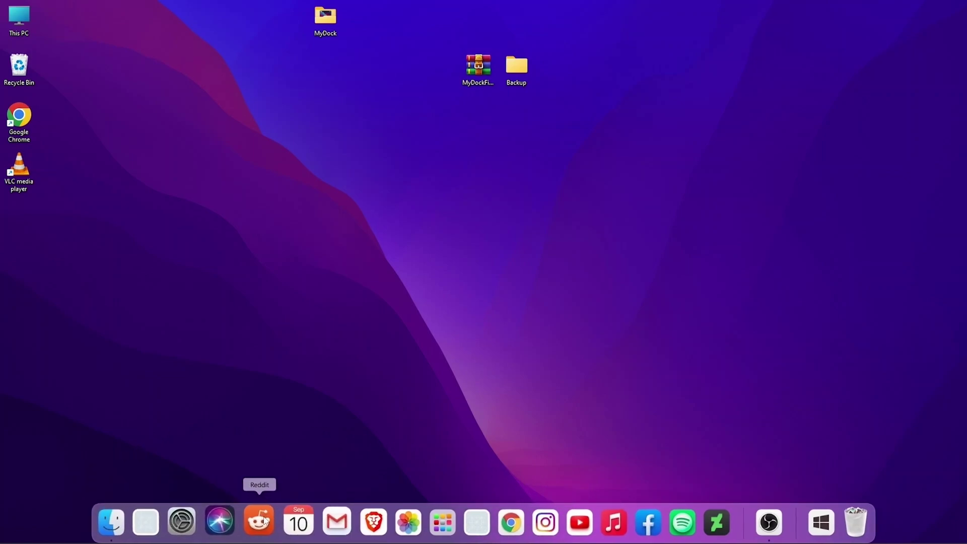
Open the Launchpad grid and scroll through its pages, then close it, reopen it and close it again.
click(436, 522)
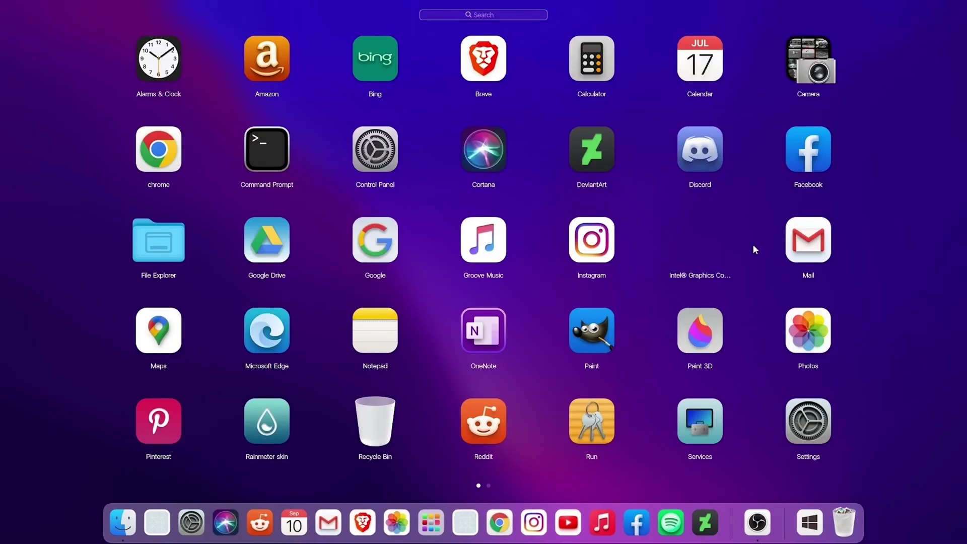
scroll(769, 255, down, 1)
scroll(770, 255, up, 1)
click(433, 519)
click(437, 516)
click(434, 523)
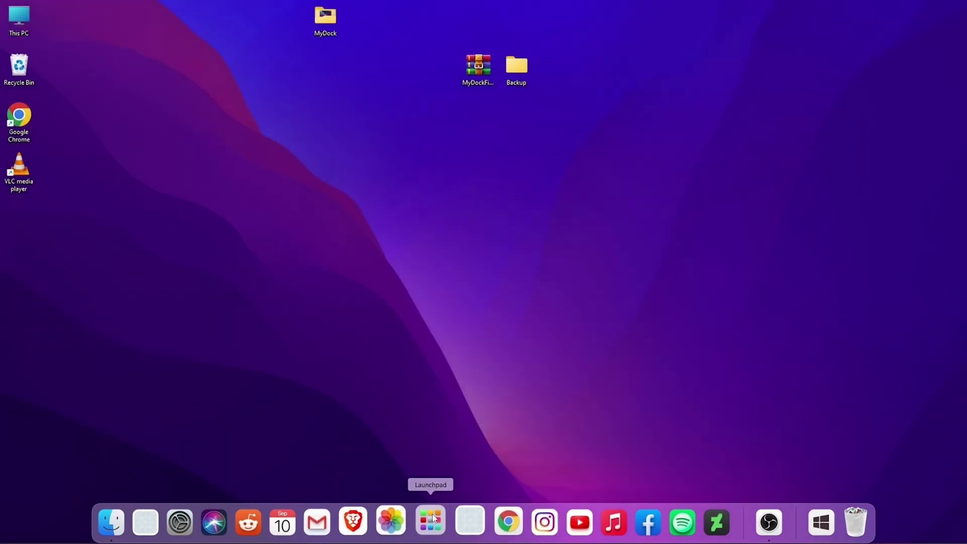
Add the desktop VLC media player shortcut to Launchpad via the Launchpad icon's Add icon option.
right_click(432, 518)
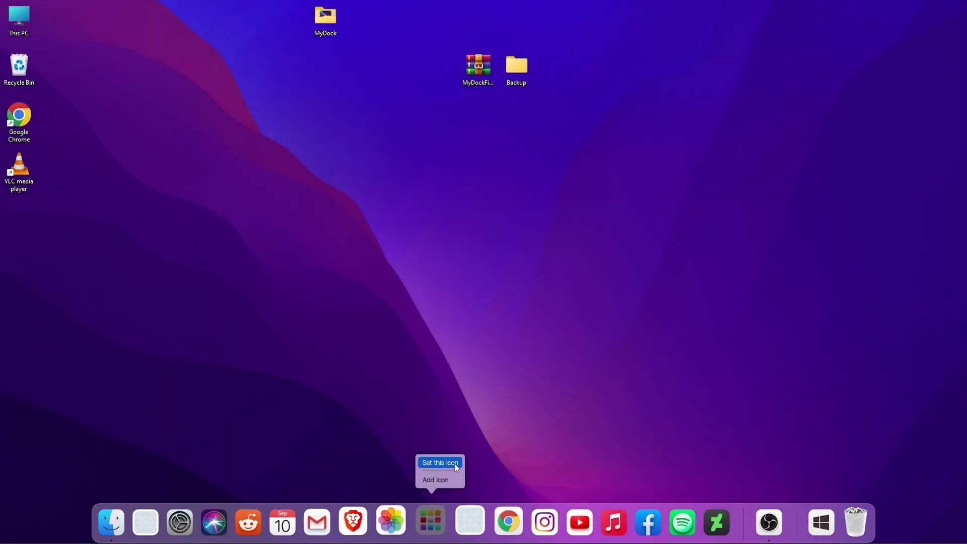
click(446, 478)
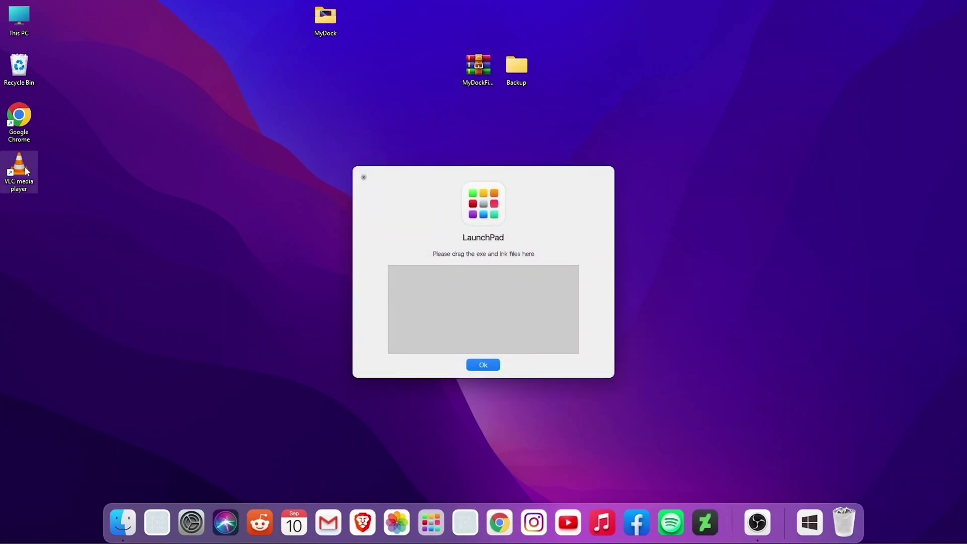
drag(103, 171, 480, 294)
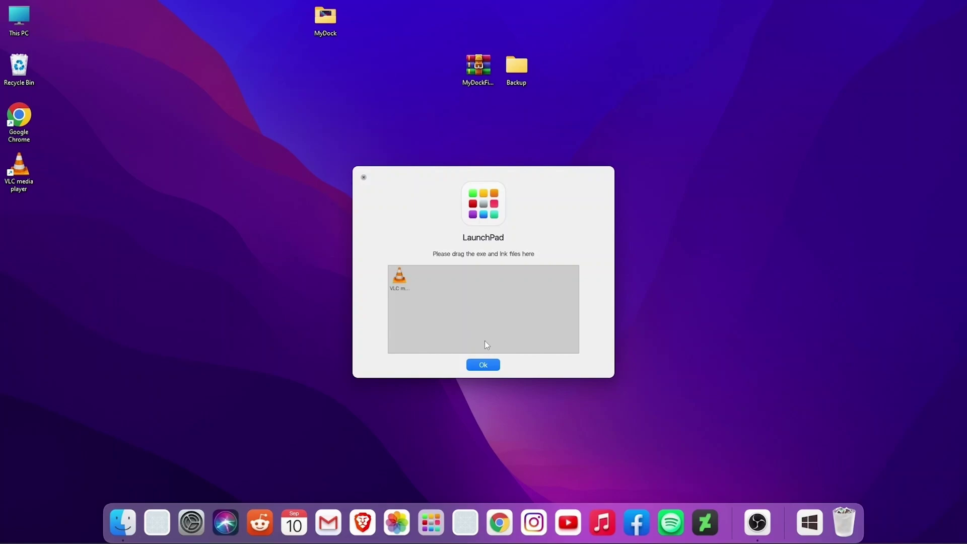
click(483, 364)
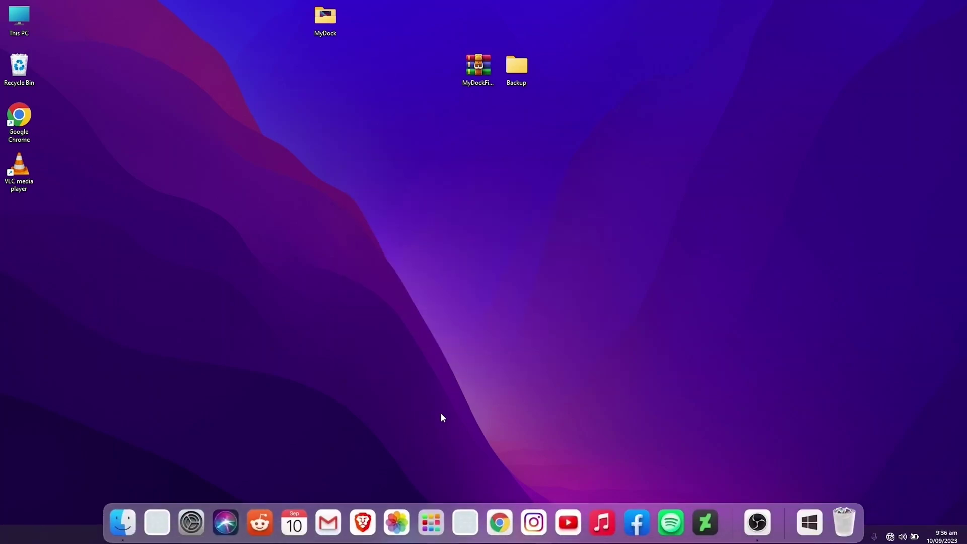
Check the Launchpad grid's second page for the new VLC media player icon, then close Launchpad.
click(431, 523)
scroll(633, 302, down, 2)
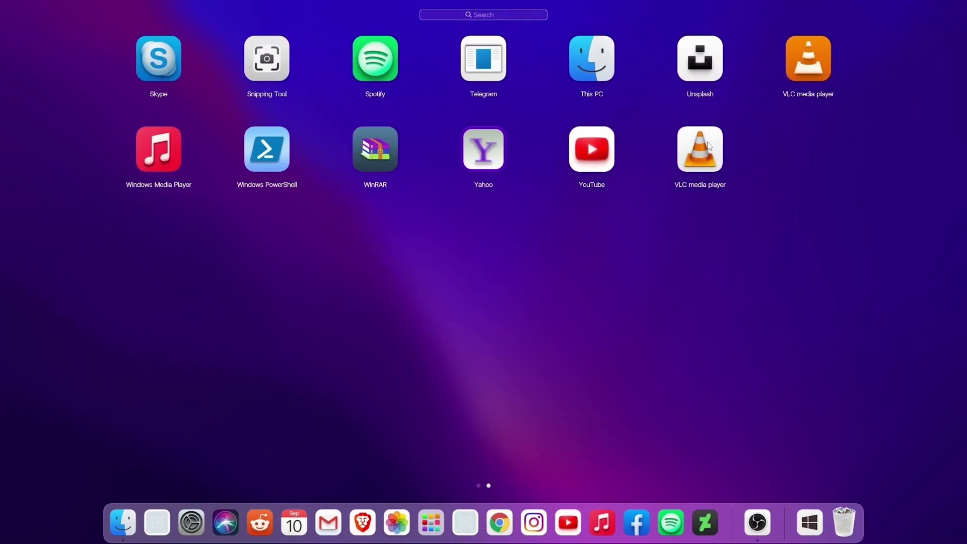
click(510, 301)
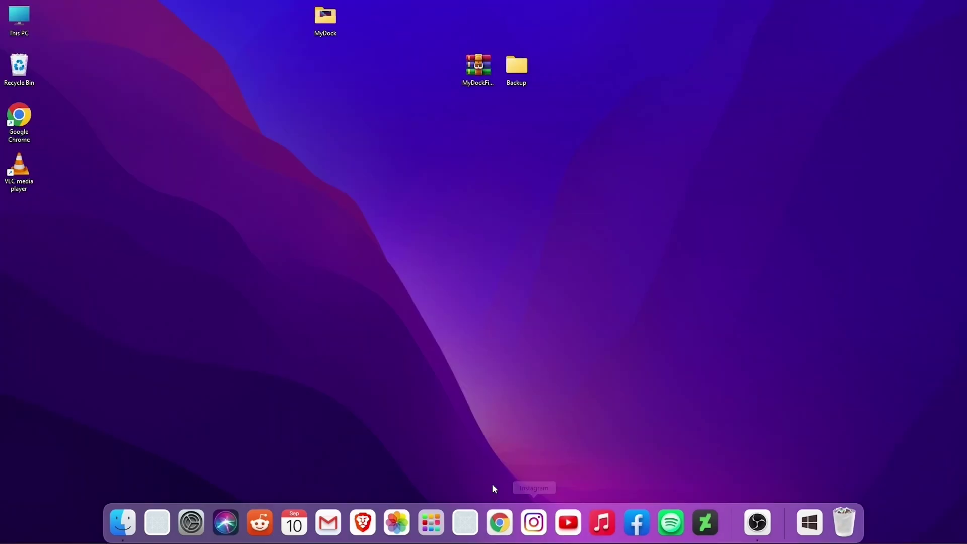
Set 'Minimize the window using special effects' under Minimize window in Preferences to Genie instead of Scale.
right_click(780, 516)
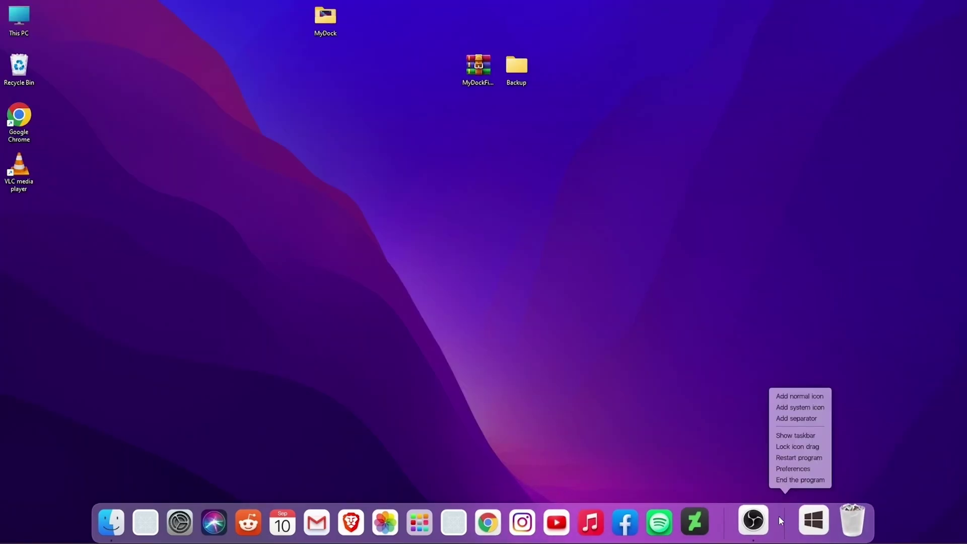
click(805, 471)
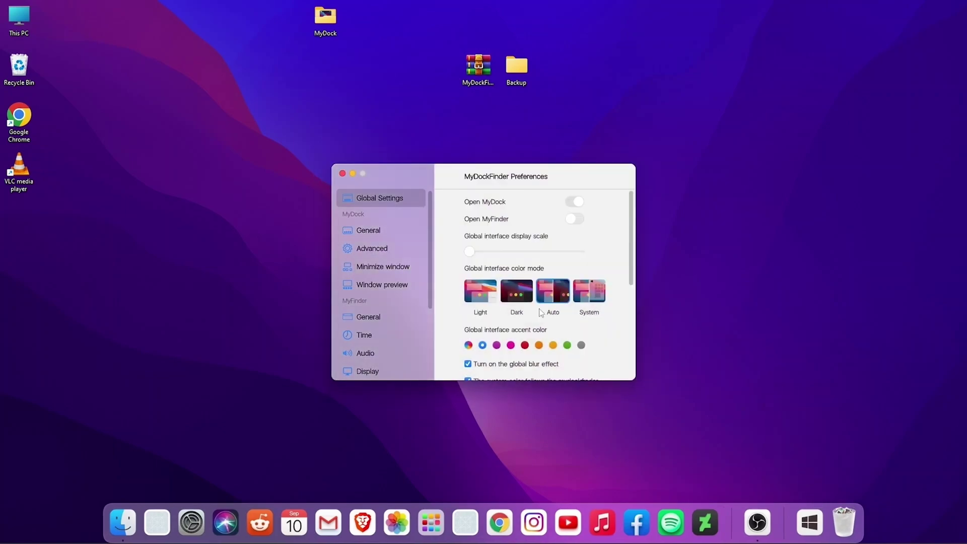
click(379, 265)
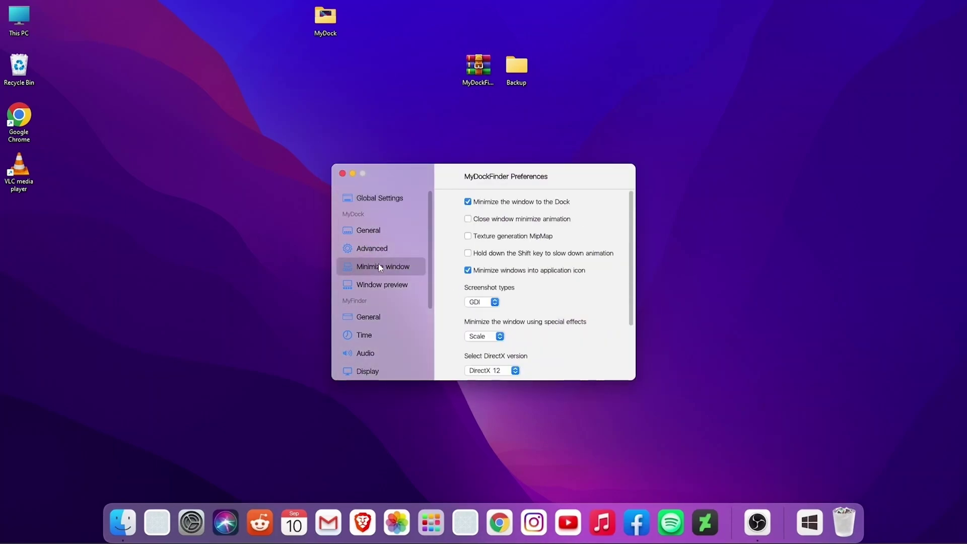
scroll(530, 252, down, 1)
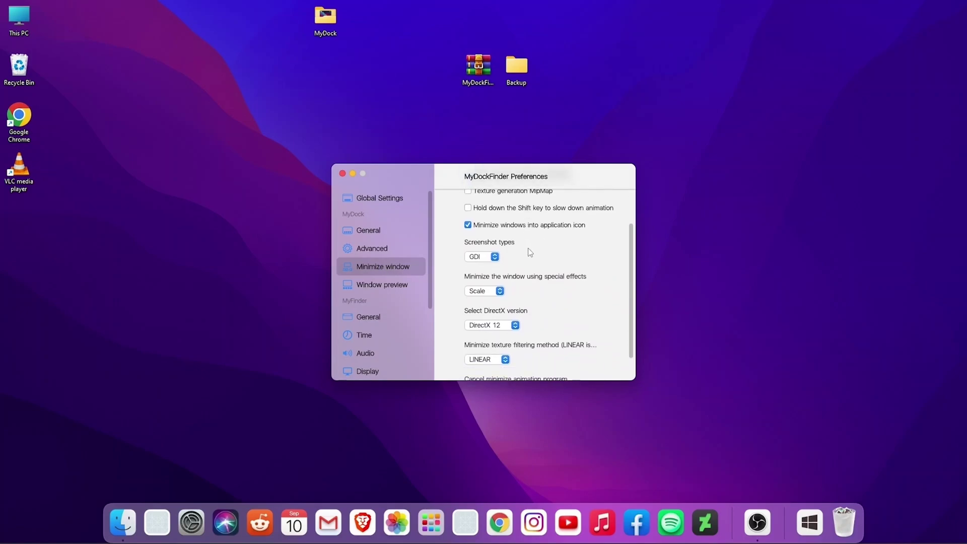
click(490, 295)
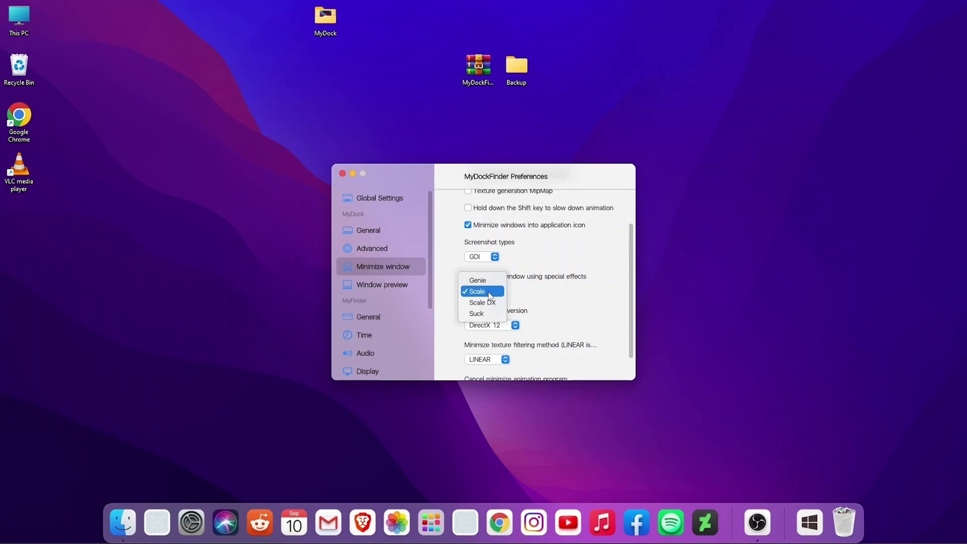
click(493, 285)
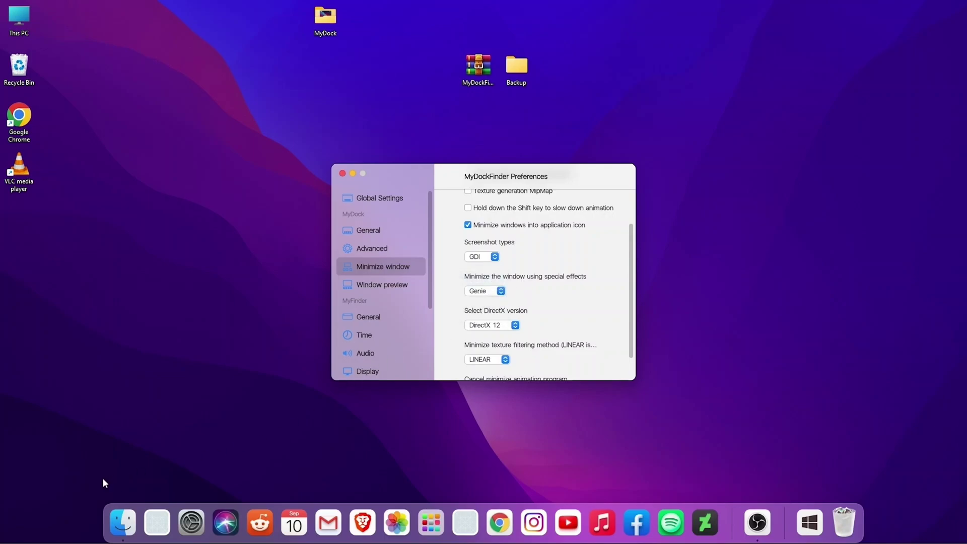
Minimize and restore a This PC window three times with Genie, leaving it minimized, then close Preferences.
click(123, 526)
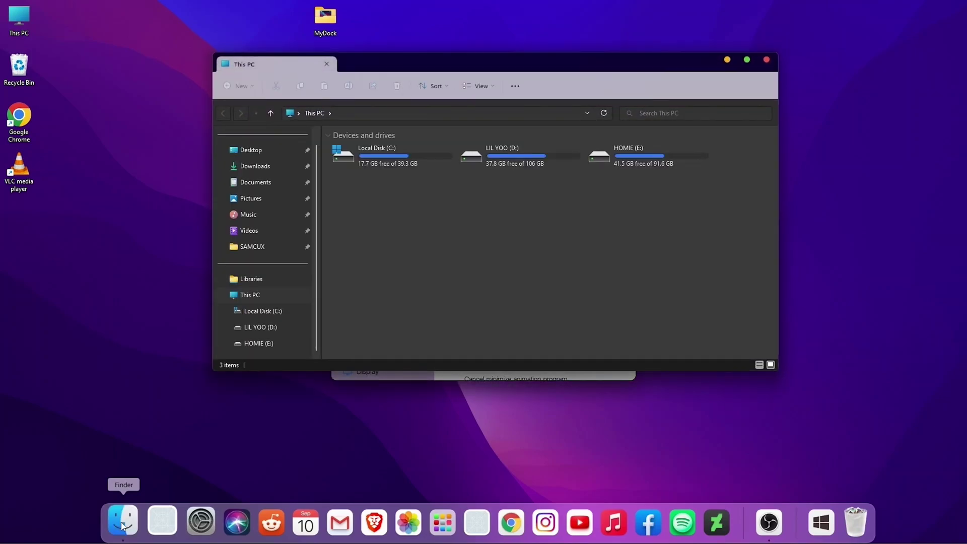
click(727, 60)
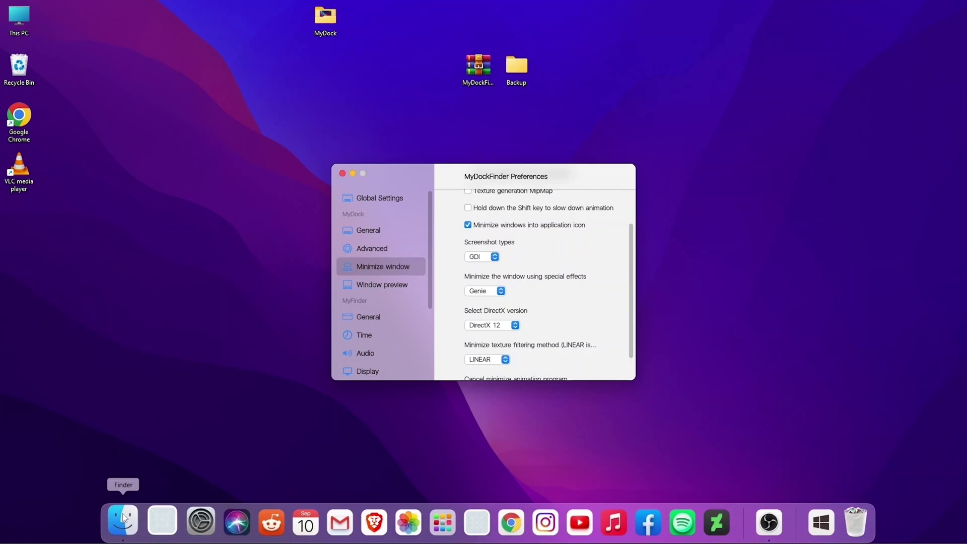
click(122, 524)
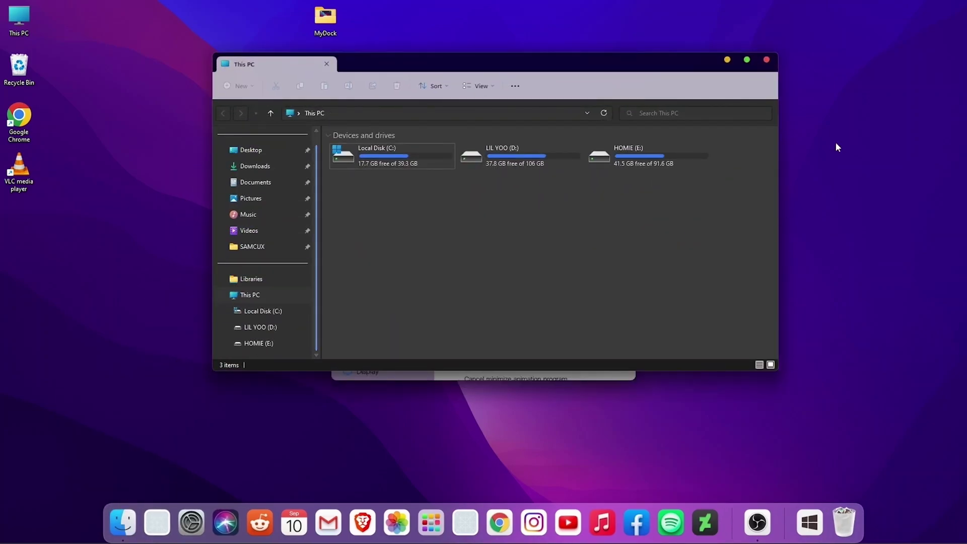
click(727, 60)
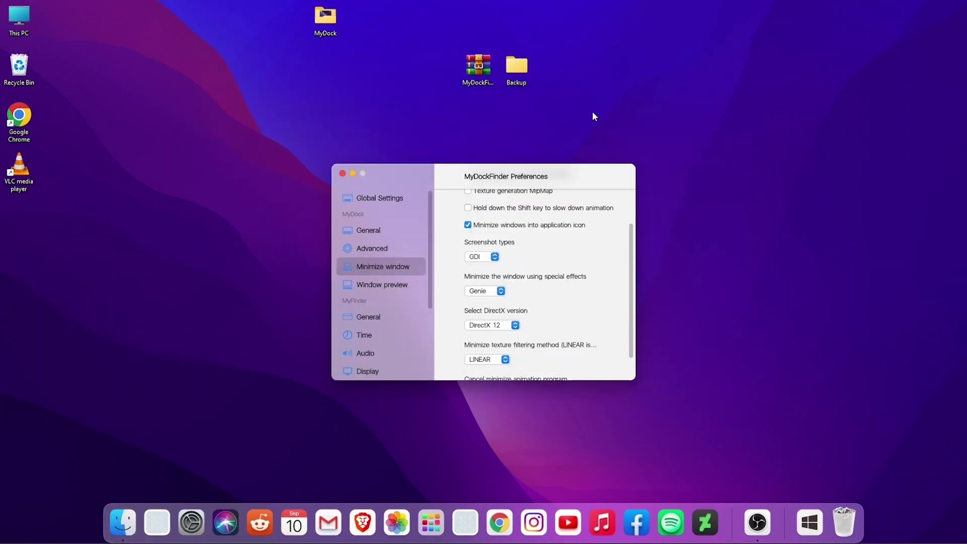
click(123, 523)
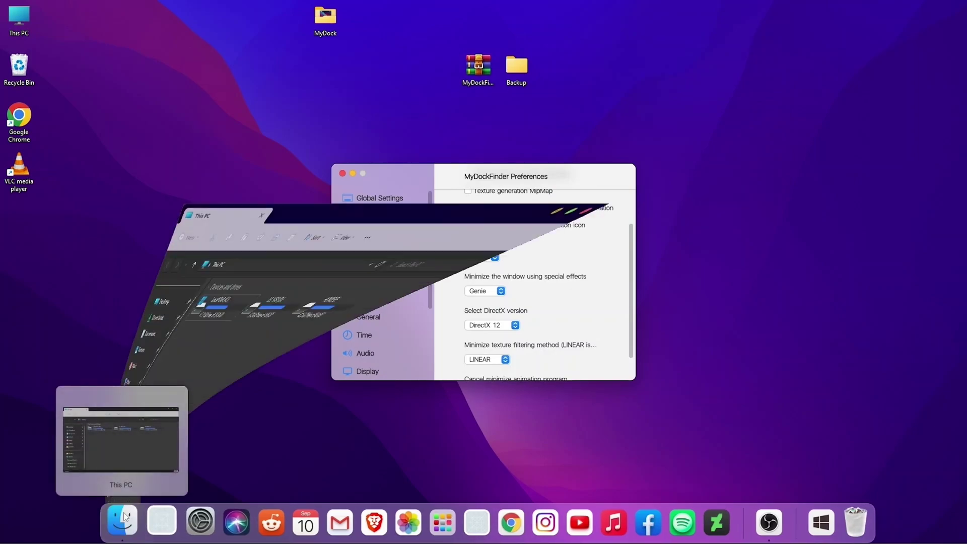
click(727, 59)
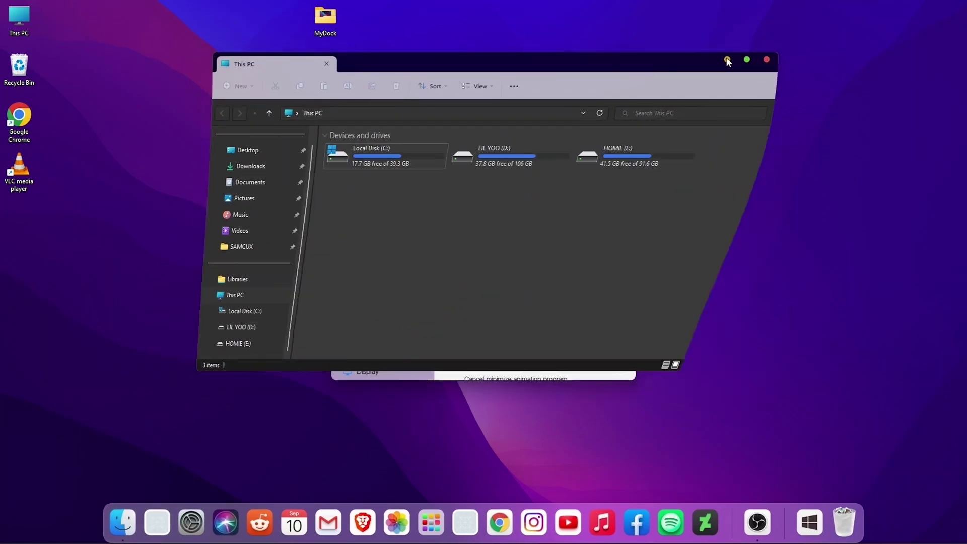
click(342, 174)
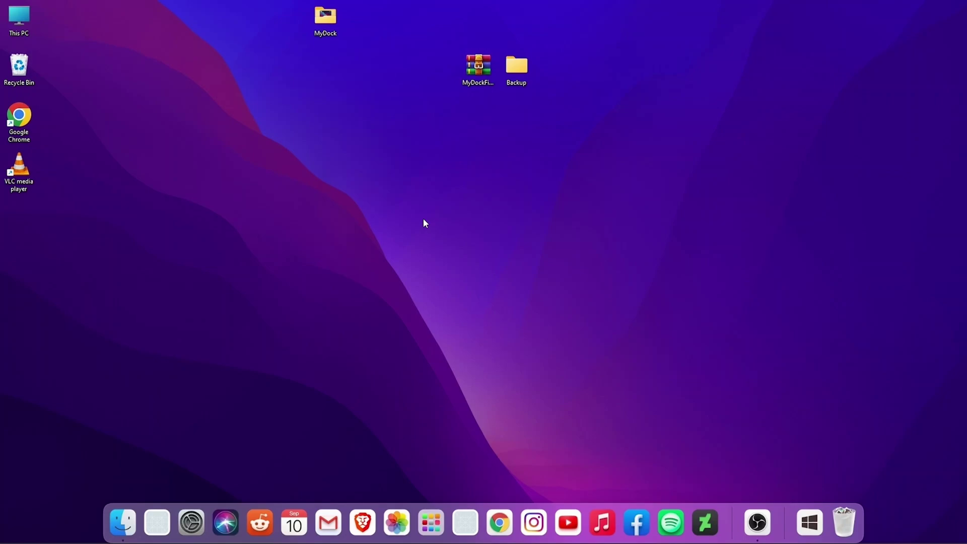